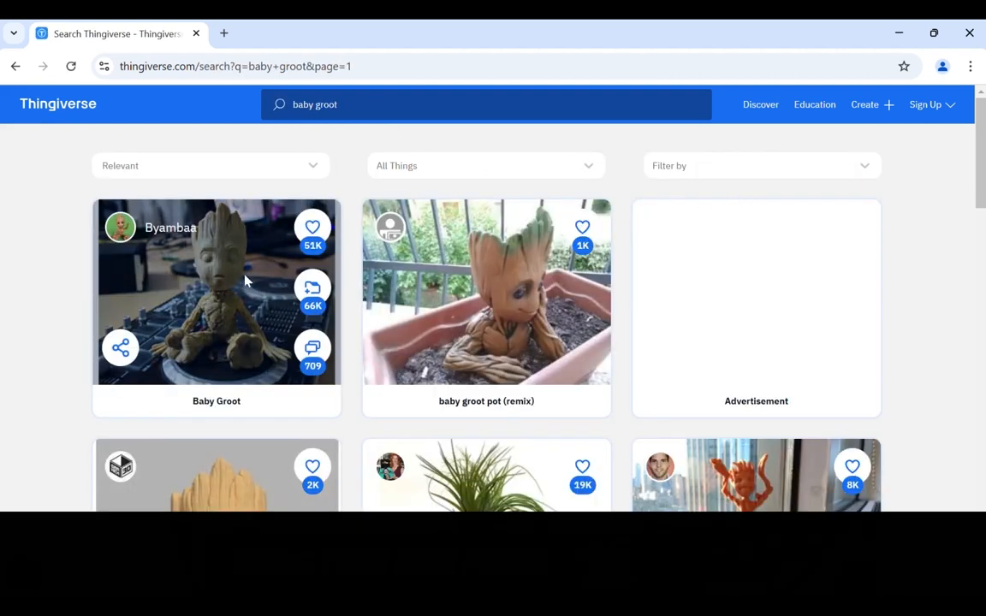
Open the Baby Groot model by Byambaa from the search results and look over its photos
left_click(245, 282)
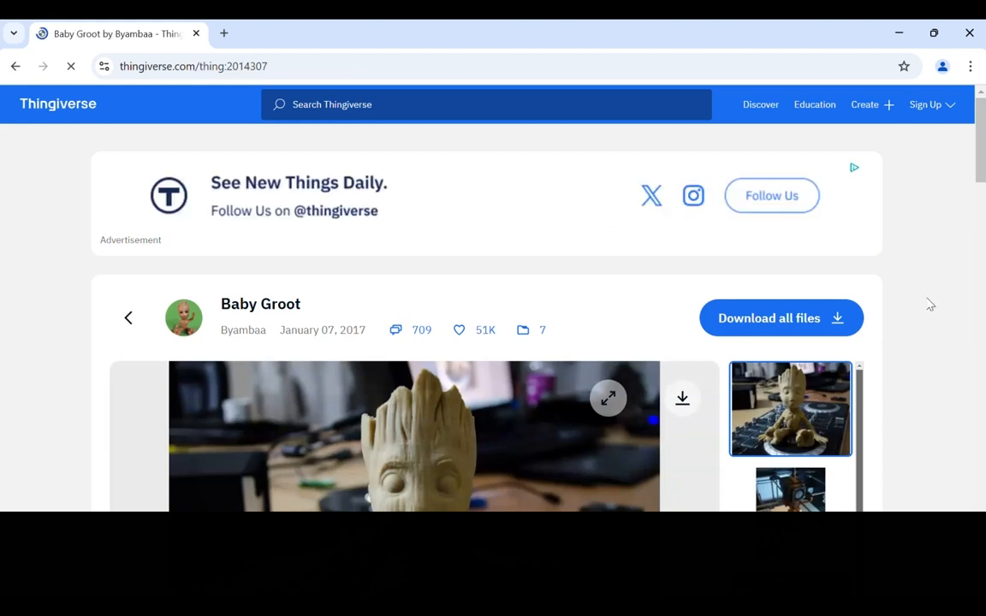
scroll(930, 305, "down", 2)
scroll(930, 305, "down", 1)
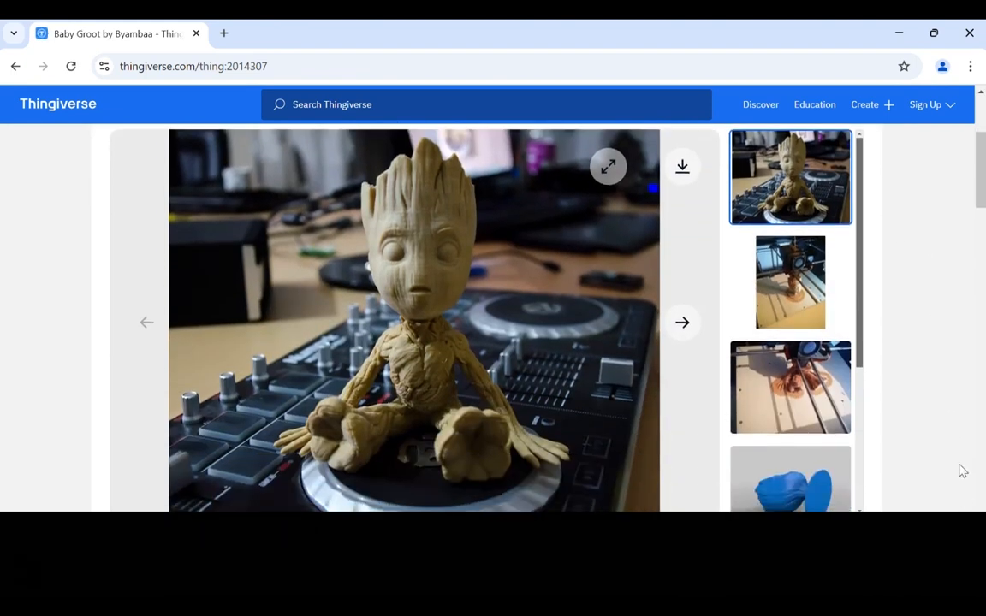
scroll(939, 428, "down", 5)
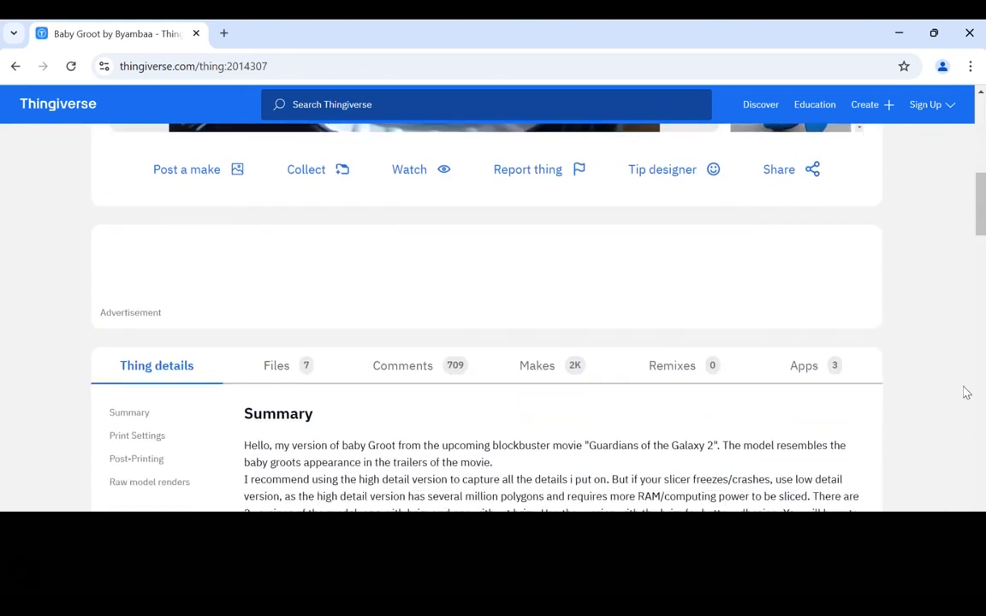
Browse the community makes uploaded for the Baby Groot model
left_click(545, 374)
scroll(924, 412, "down", 2)
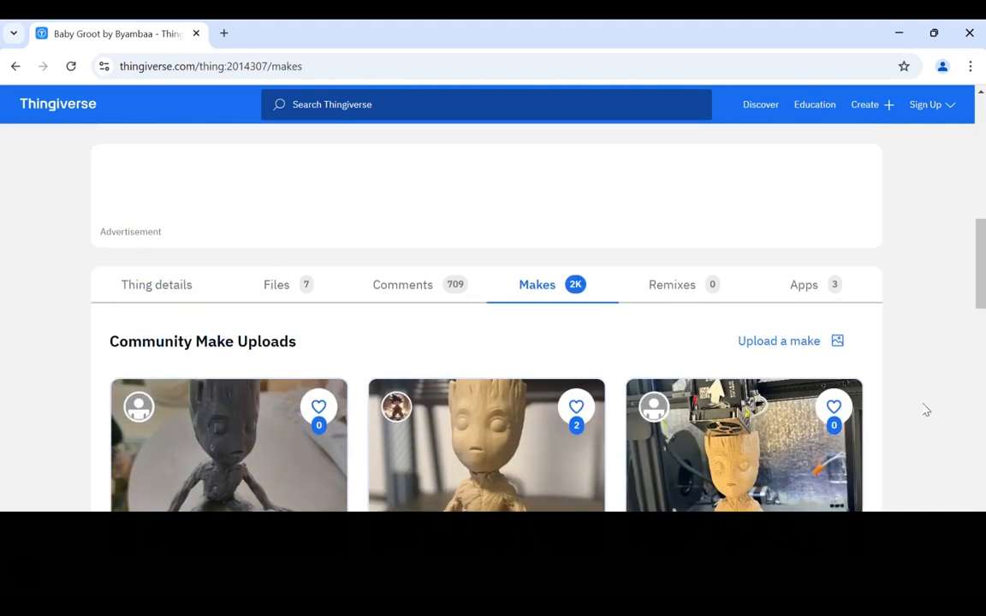
scroll(926, 411, "down", 5)
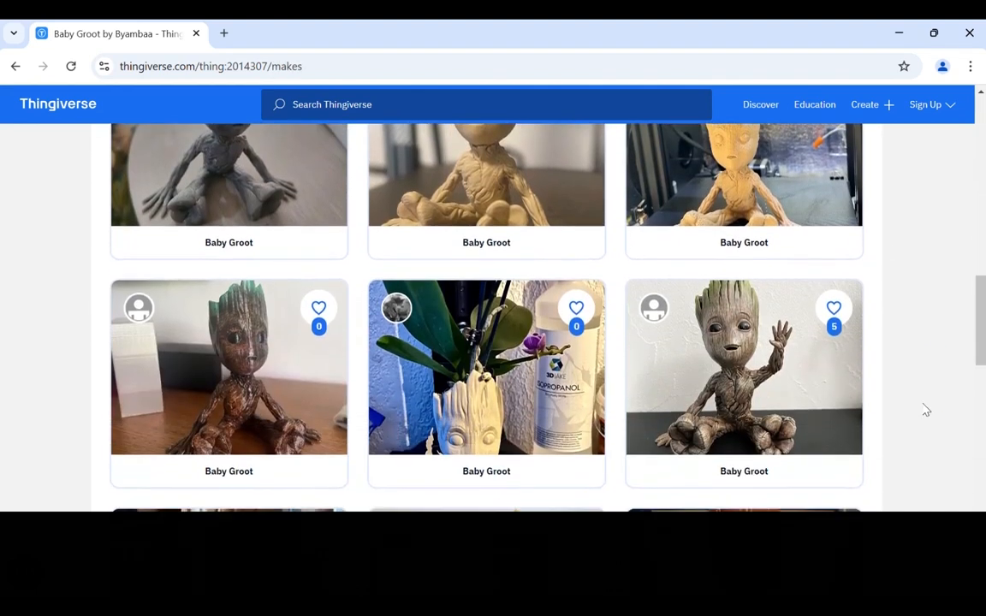
scroll(926, 411, "down", 2)
scroll(926, 411, "up", 8)
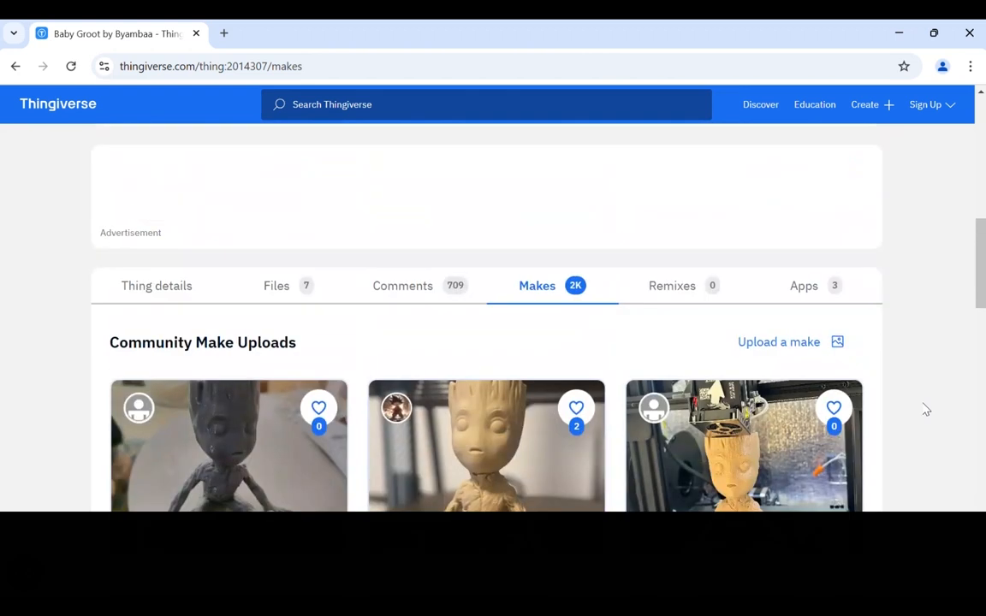
Read the most recent user comments on the Baby Groot model
left_click(447, 289)
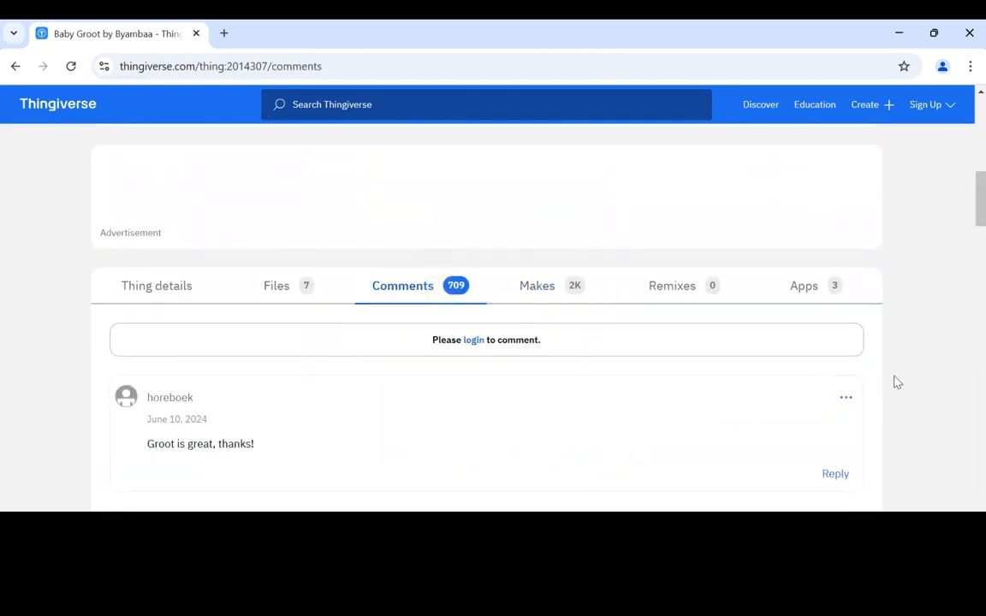
scroll(897, 381, "down", 2)
scroll(897, 381, "down", 3)
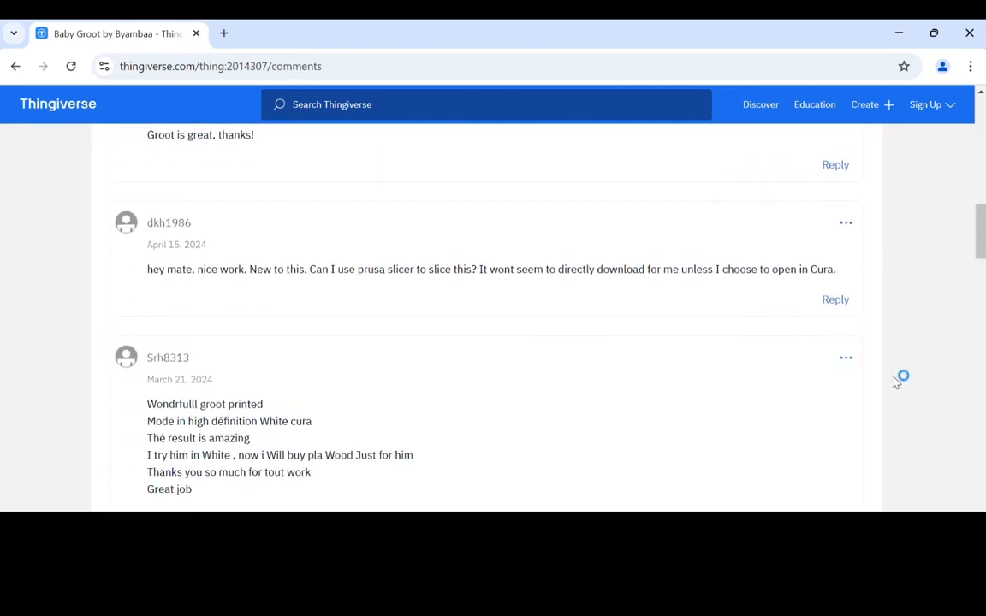
scroll(894, 382, "up", 5)
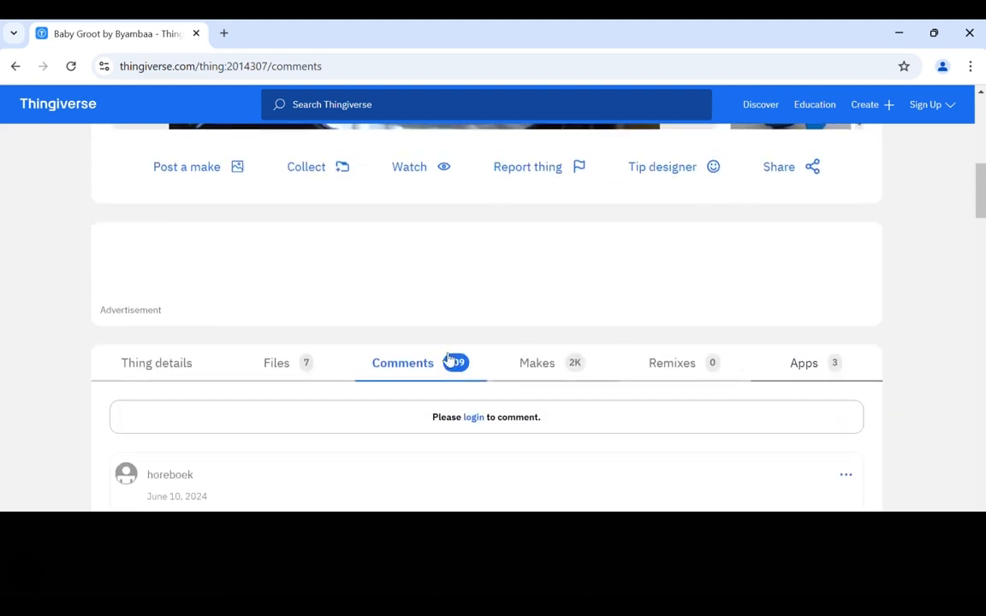
Read the model's summary and recommended print settings in the thing details
left_click(176, 372)
scroll(933, 355, "down", 3)
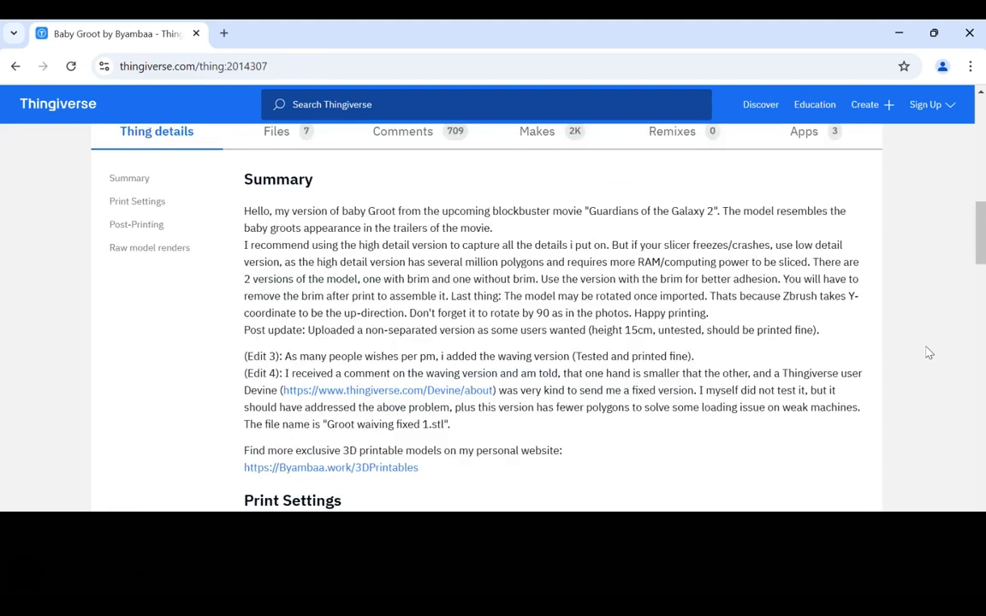
scroll(928, 353, "down", 3)
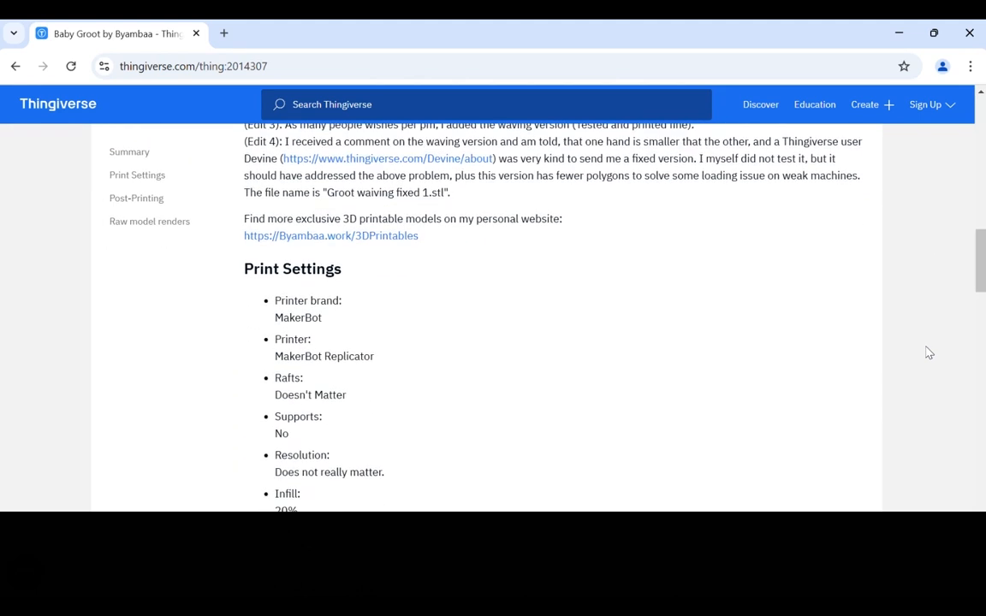
scroll(929, 353, "down", 1)
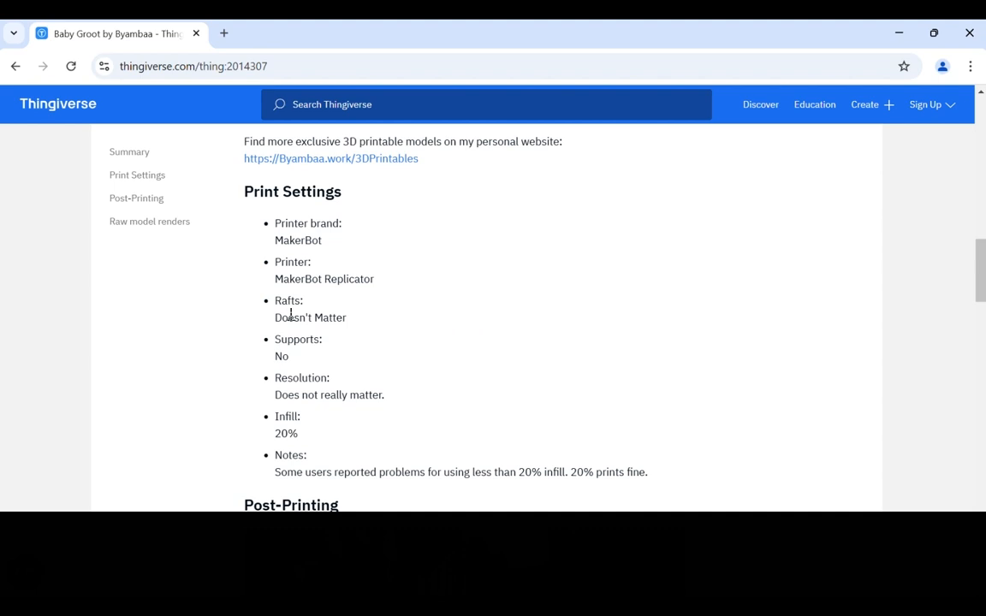
scroll(412, 376, "down", 1)
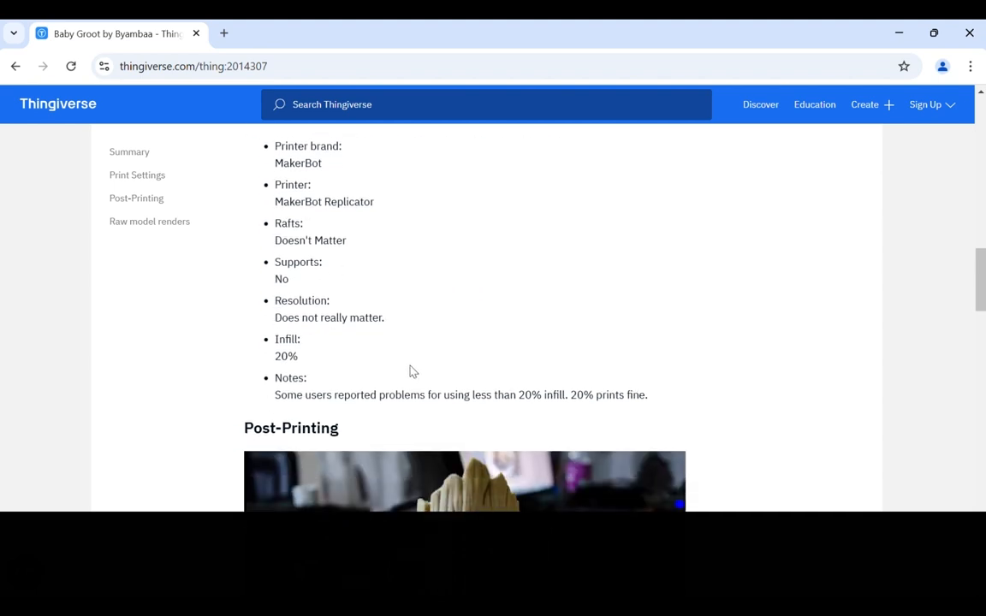
scroll(291, 368, "down", 1)
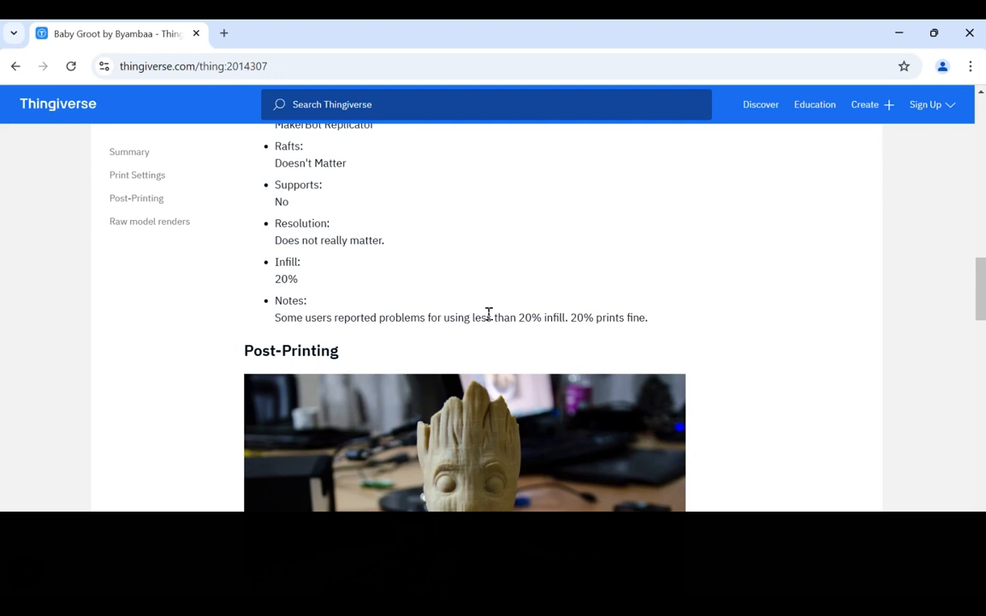
Look through the post-printing photo and raw model renders, and return to the summary
scroll(732, 332, "down", 2)
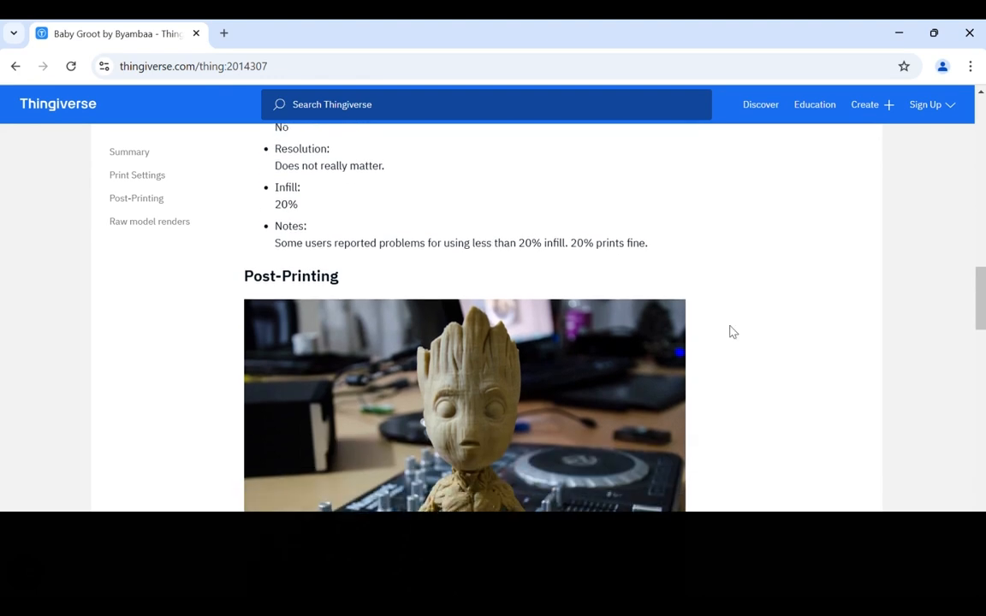
scroll(732, 332, "down", 2)
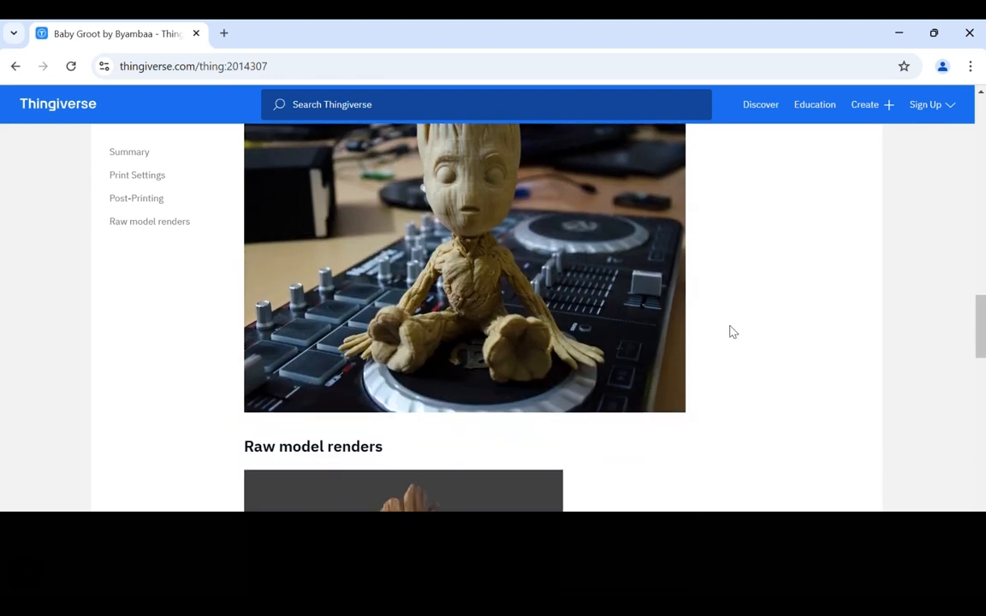
scroll(731, 332, "down", 5)
scroll(731, 332, "down", 5)
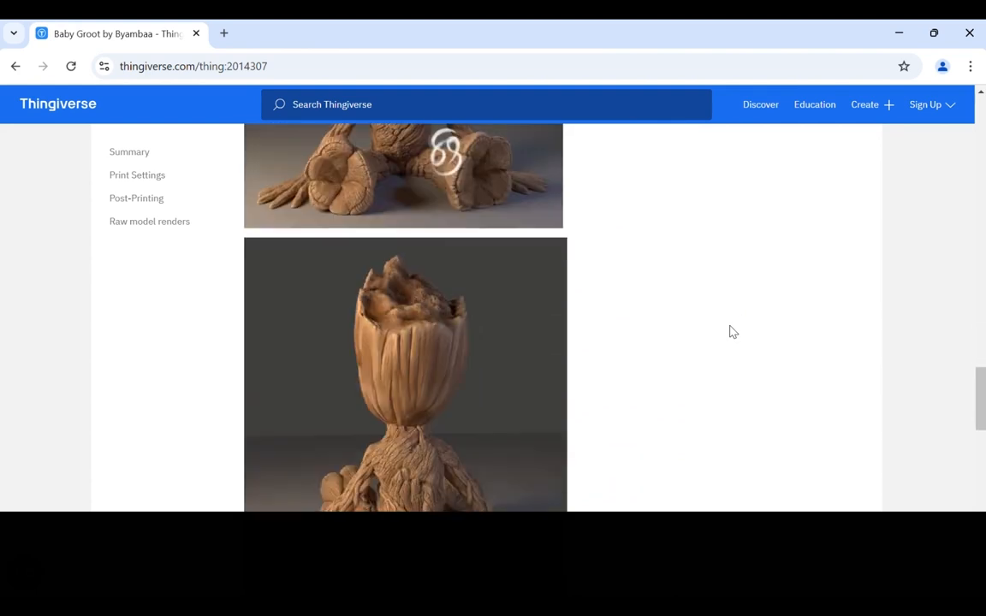
scroll(732, 332, "up", 6)
scroll(732, 332, "up", 15)
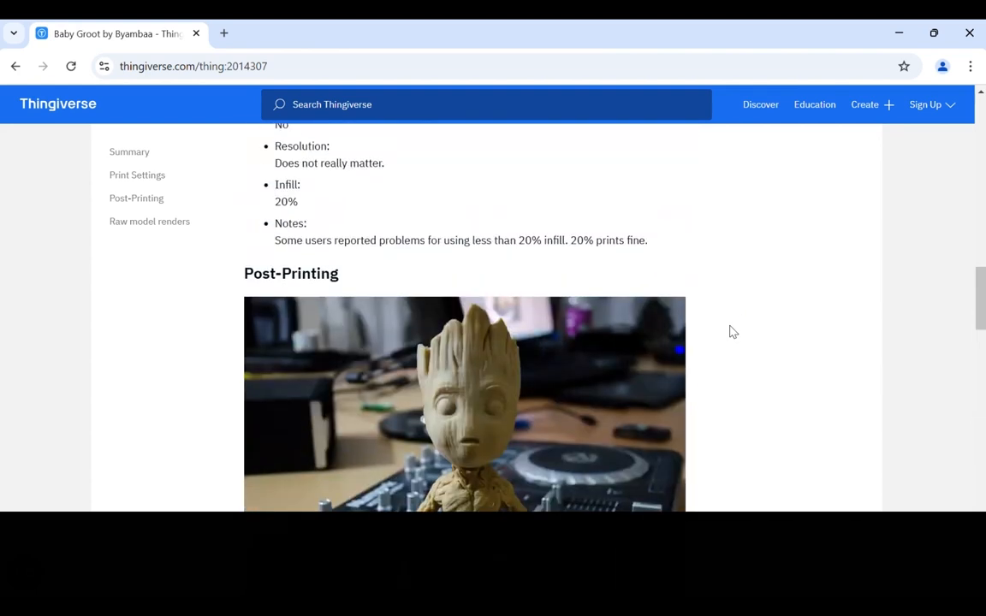
scroll(795, 361, "up", 3)
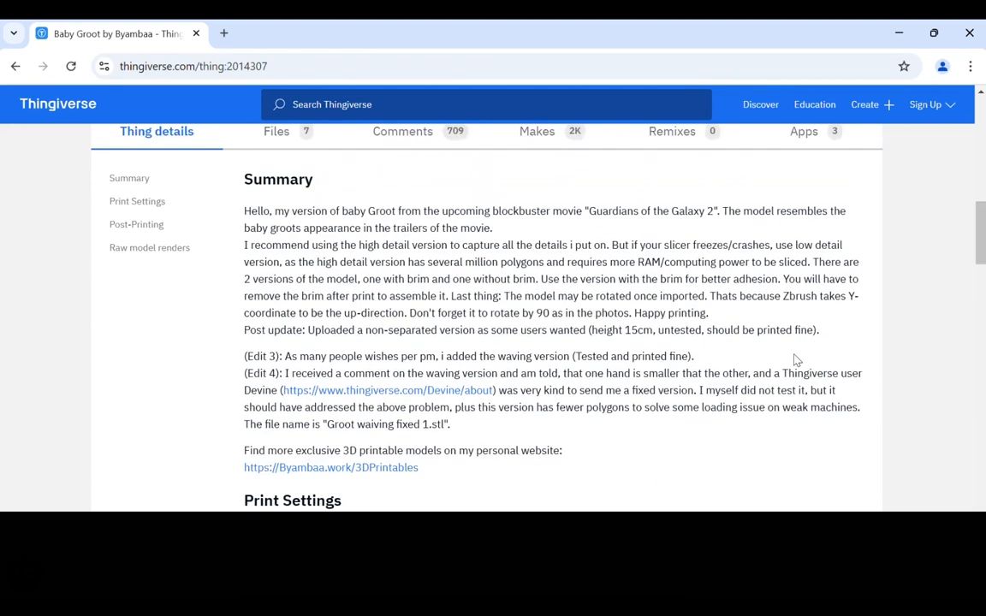
Review the downloadable STL files and the licence listed for the Baby Groot model
scroll(918, 348, "up", 3)
scroll(917, 348, "down", 3)
left_click(282, 288)
scroll(490, 333, "down", 5)
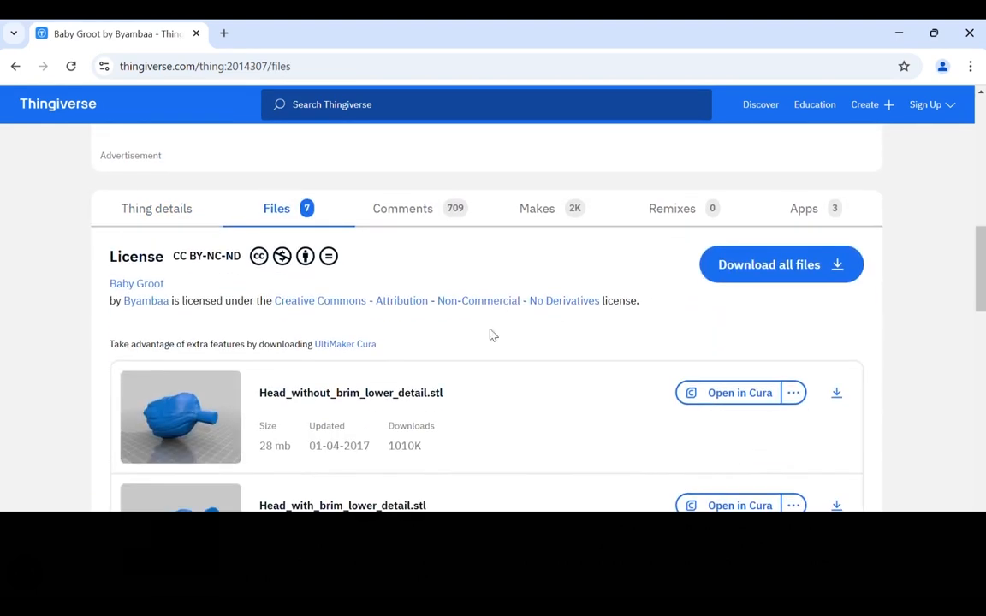
scroll(582, 344, "down", 5)
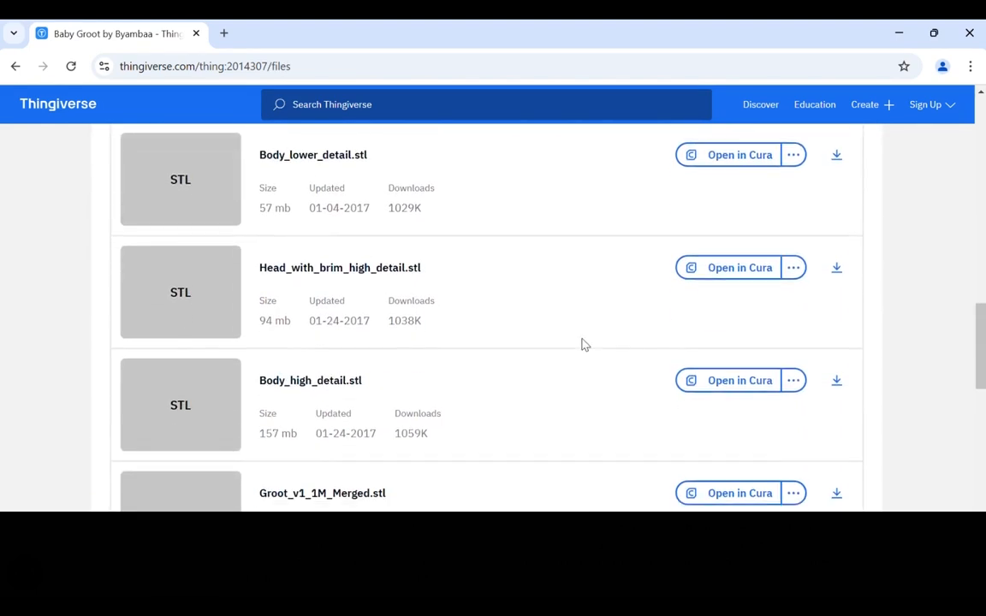
scroll(582, 344, "up", 8)
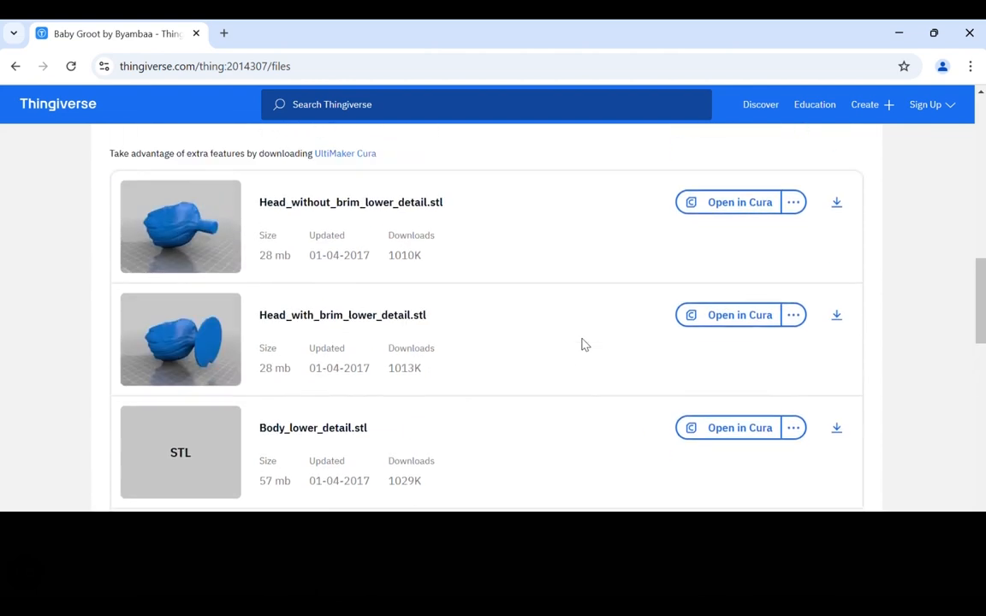
scroll(581, 344, "up", 6)
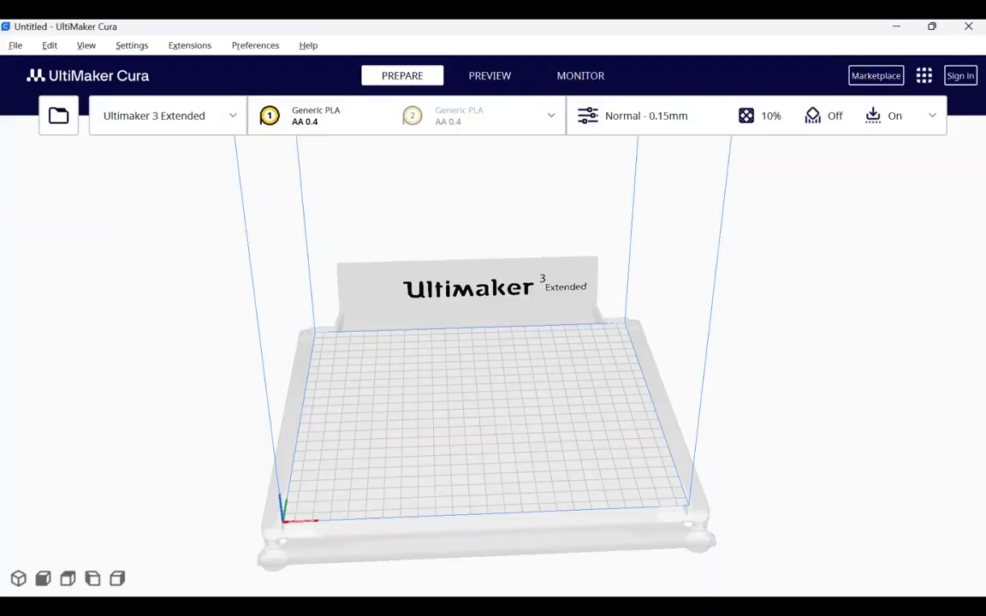
Switch to UltiMaker Cura and load all seven STL files from the files folder inside "Baby Groot - 2014307"
left_click(15, 45)
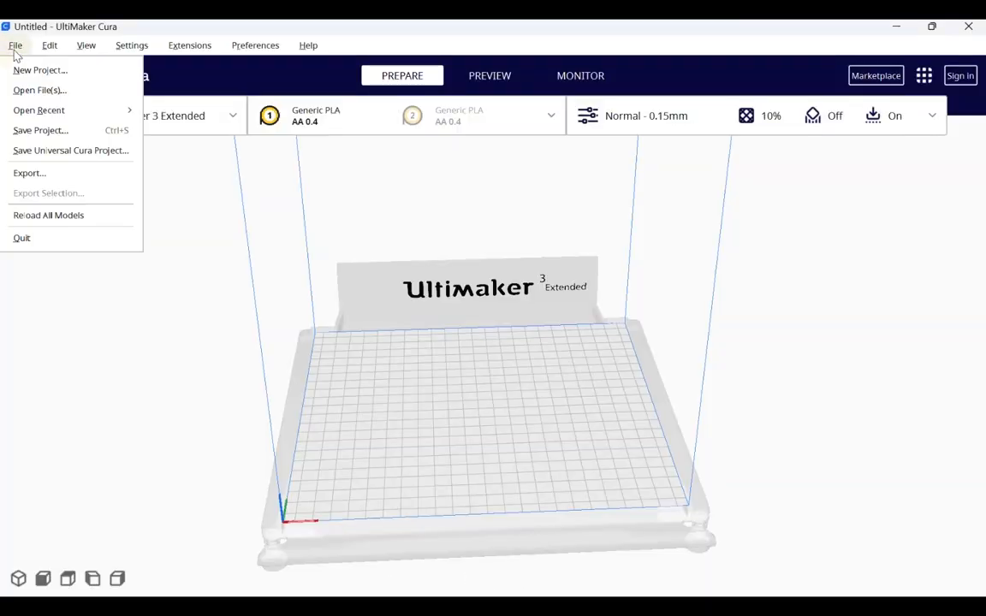
left_click(48, 89)
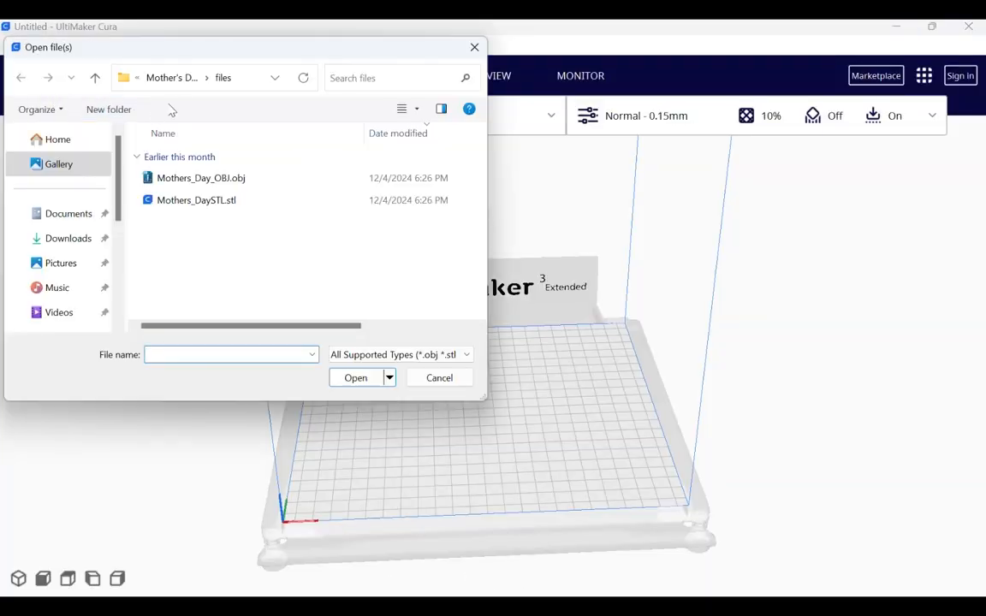
left_click(168, 76)
left_click(164, 77)
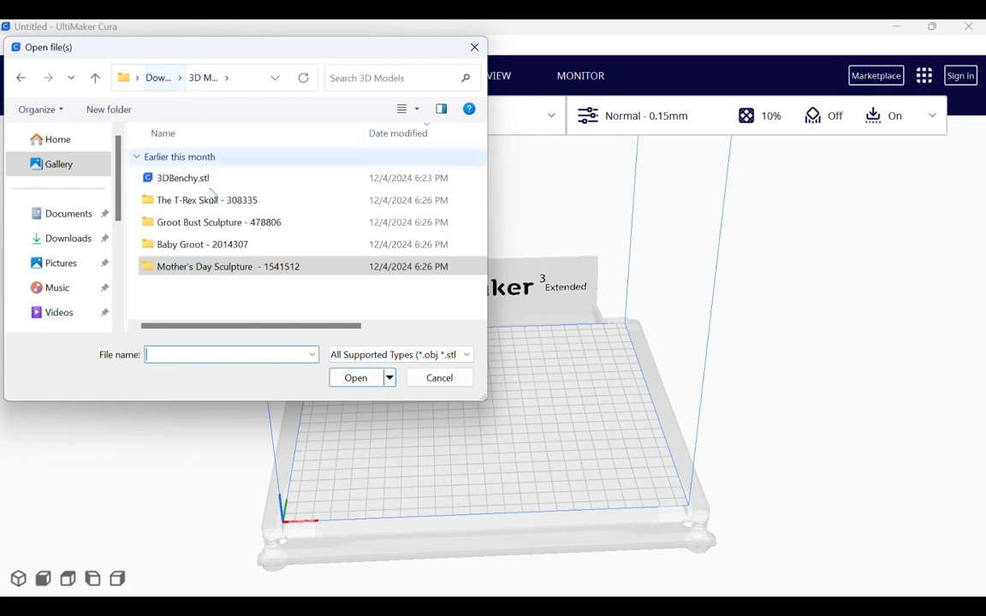
double_click(202, 244)
double_click(165, 178)
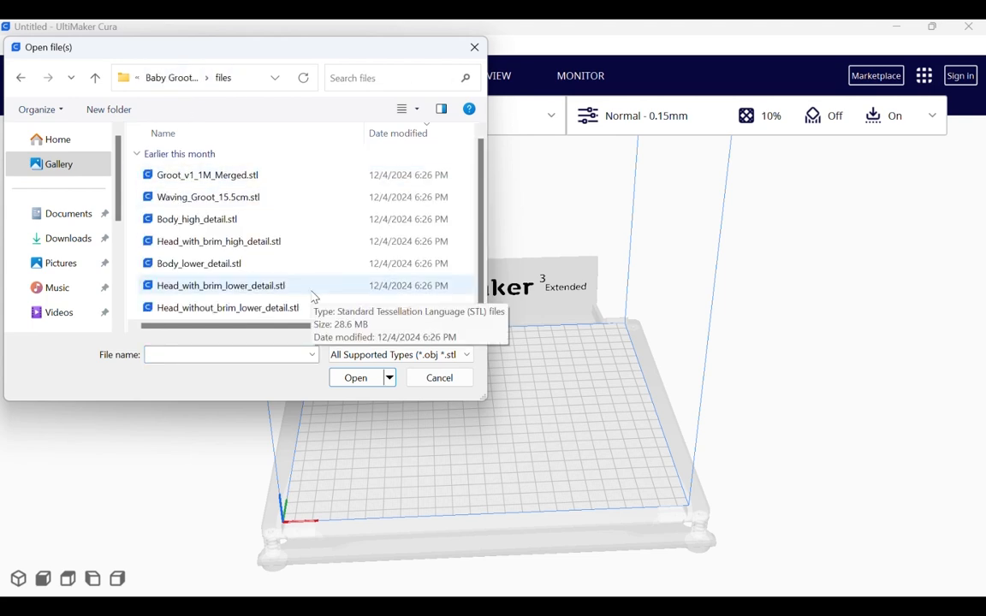
left_click(263, 175)
left_click(335, 308, "shift")
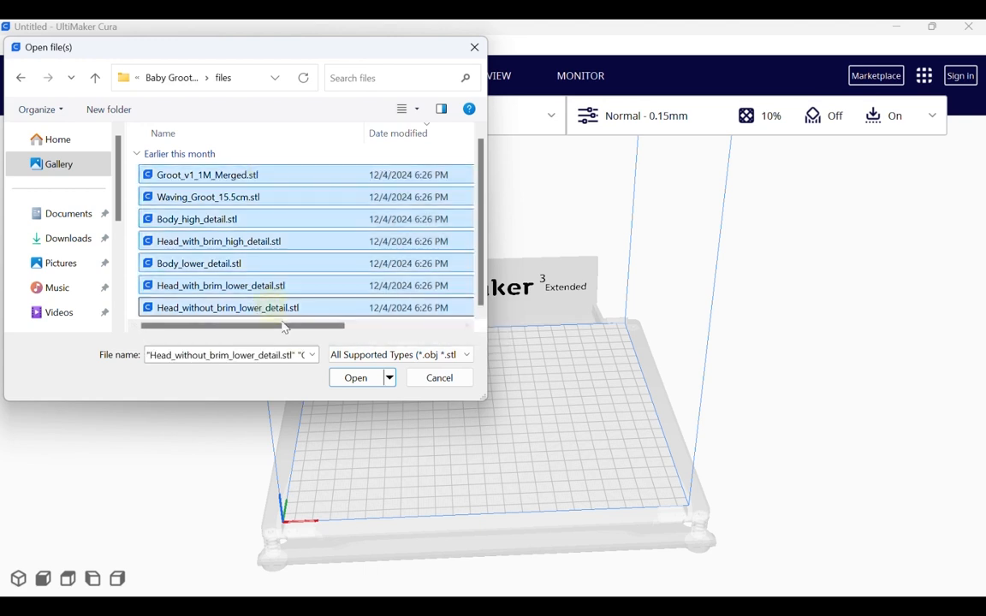
left_click(351, 378)
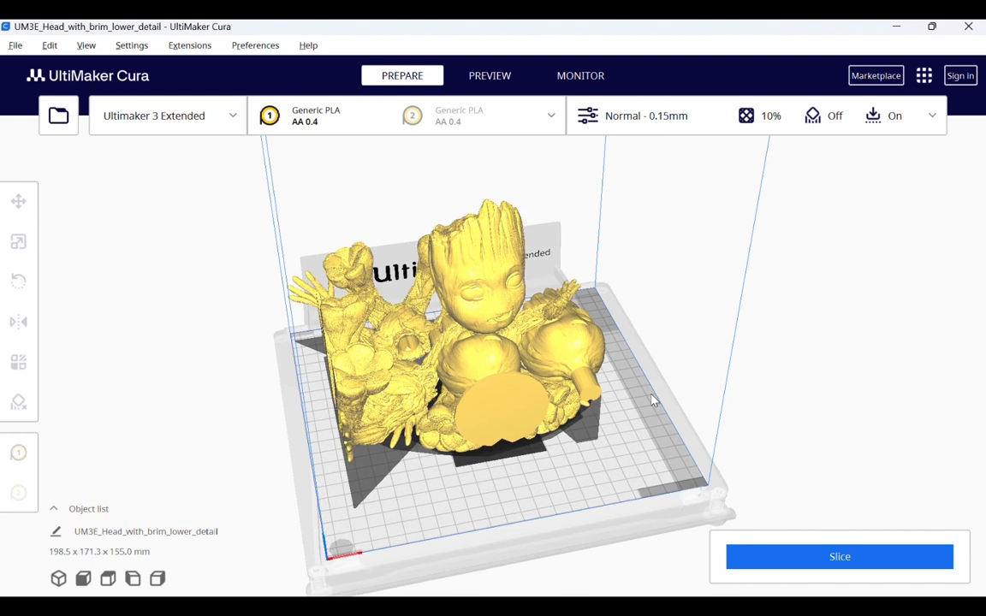
Move the waving Groot figure clear of the other models and delete it from the build plate
left_click(544, 320)
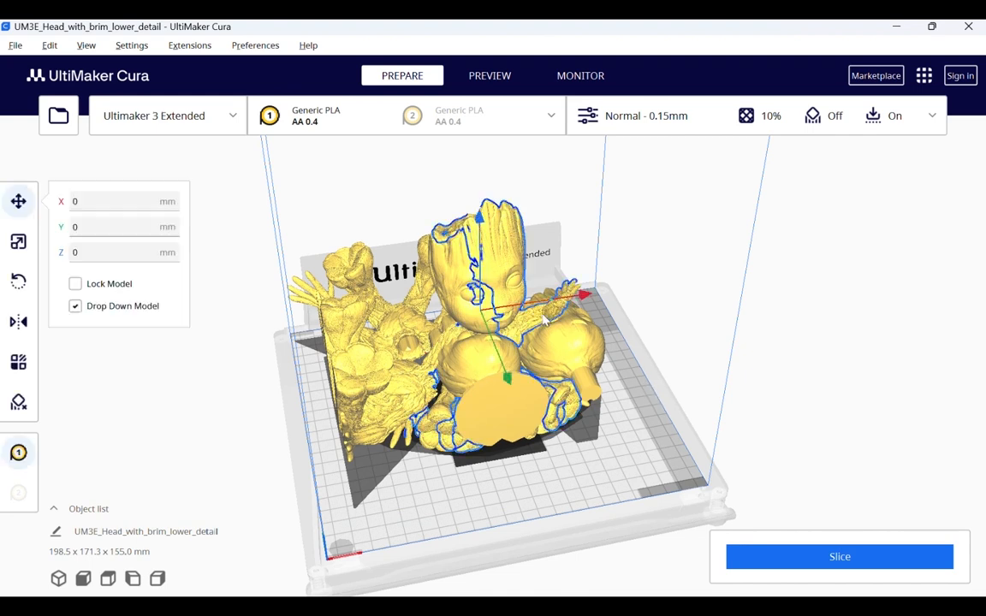
left_click_drag(549, 321, 657, 364)
right_click_drag(722, 423, 725, 421)
left_click_drag(601, 398, 482, 390)
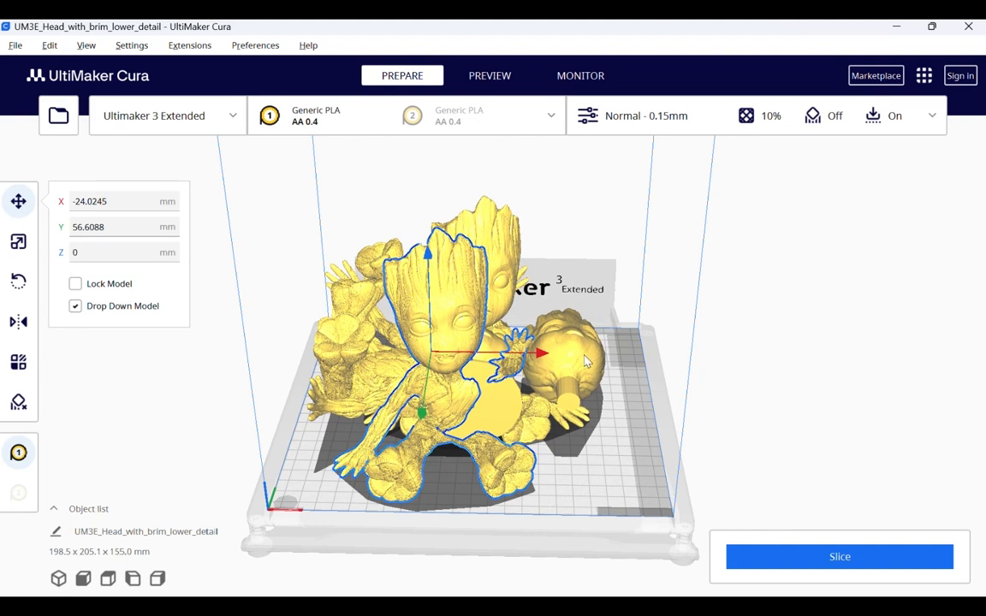
key("Delete")
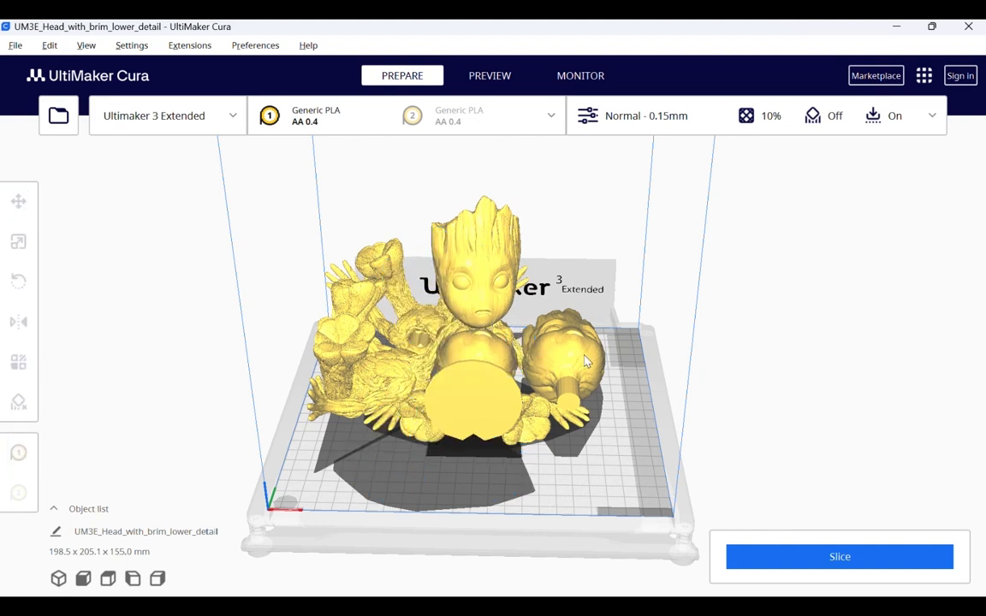
Move the complete seated Groot figure with both hands down aside, delete it, and dismiss the model errors message
left_click(481, 314)
left_click_drag(466, 313, 330, 374)
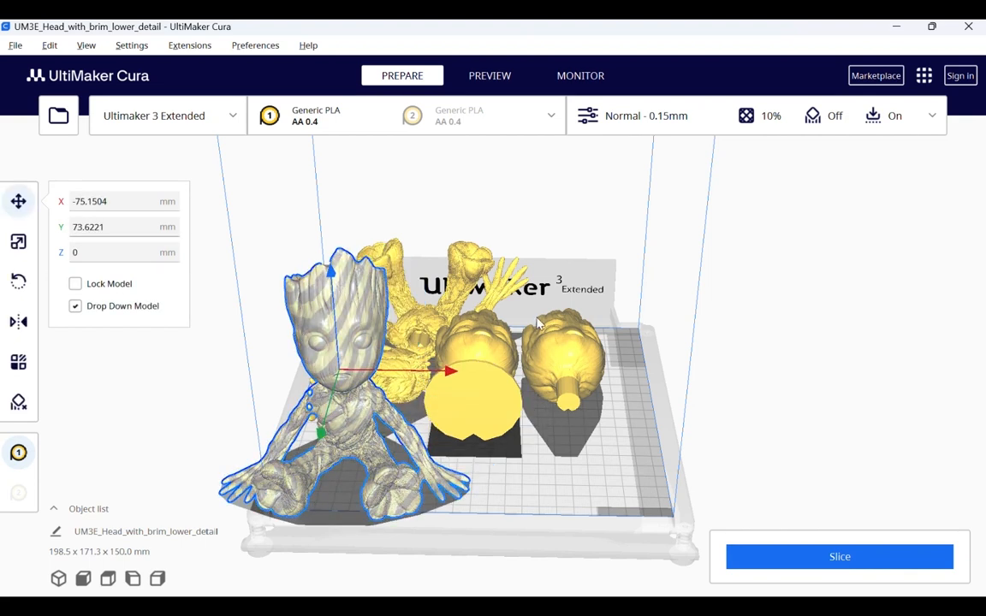
key("Delete")
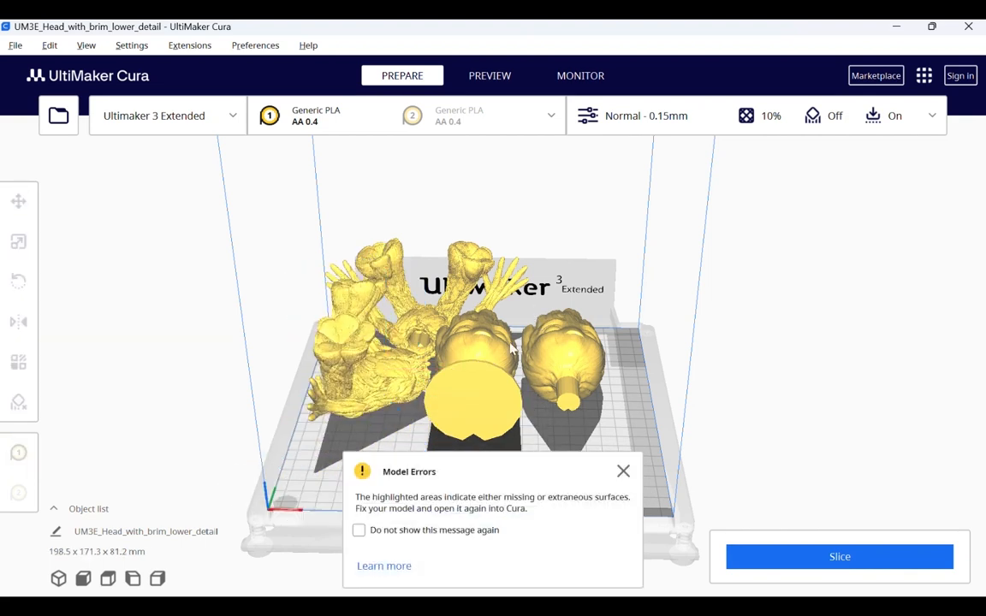
left_click(623, 471)
Move one brimmed head off its overlapping duplicate and place it beside the other heads at about X -35, Y 29 mm
right_click_drag(550, 511, 531, 377)
left_click(565, 378)
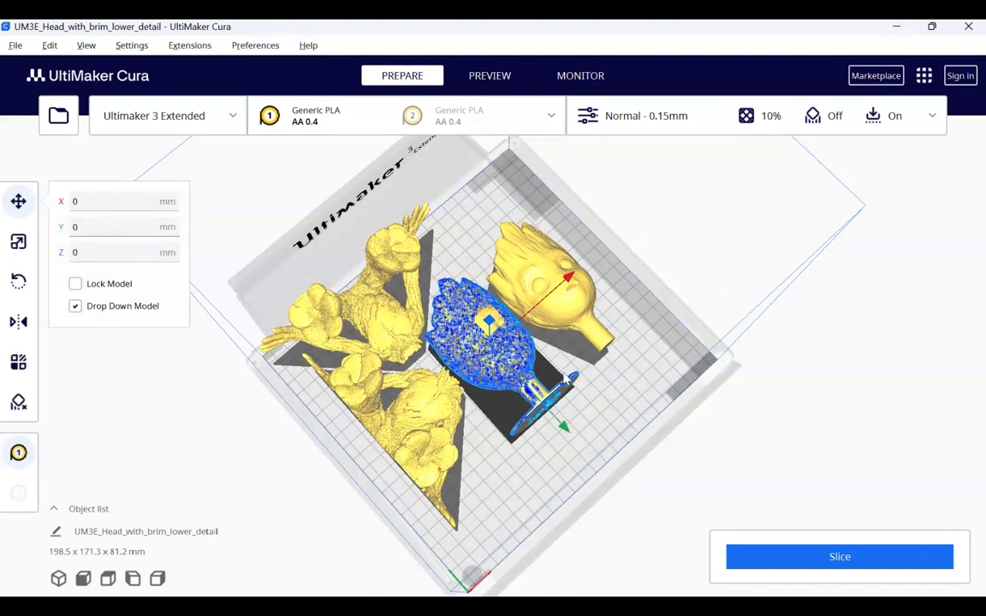
left_click_drag(529, 356, 671, 360)
left_click(501, 351)
left_click(615, 379)
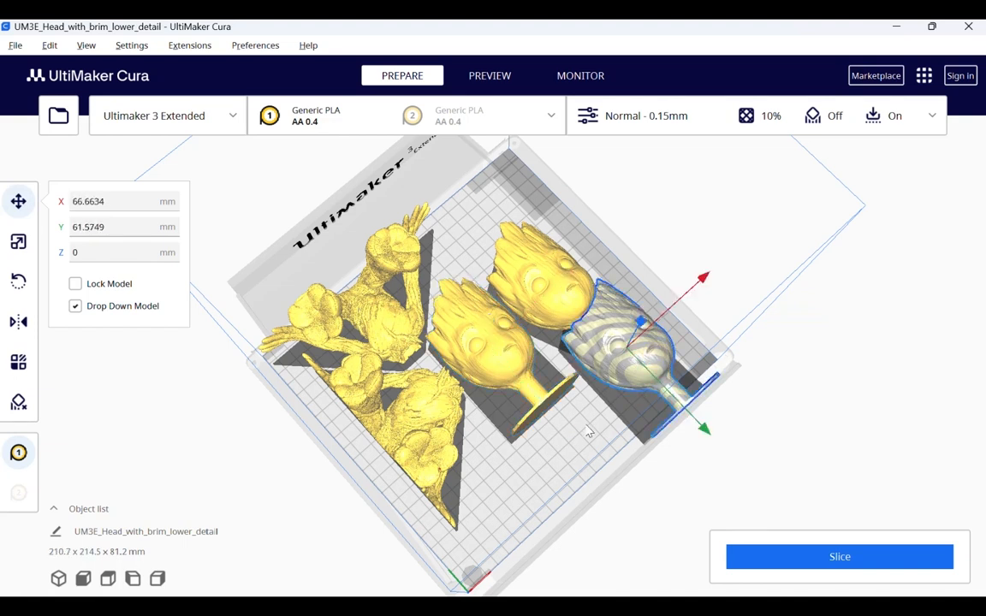
left_click_drag(623, 370, 552, 447)
scroll(624, 418, "up", 1)
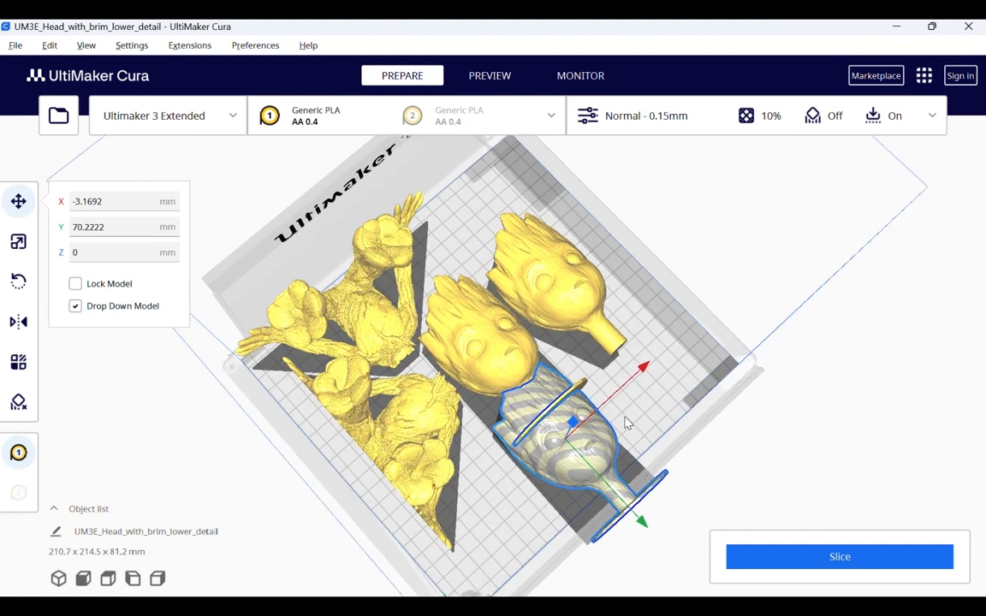
scroll(624, 421, "up", 3)
left_click_drag(599, 523, 425, 489)
Clear all loaded models from the build plate
right_click_drag(698, 451, 724, 462)
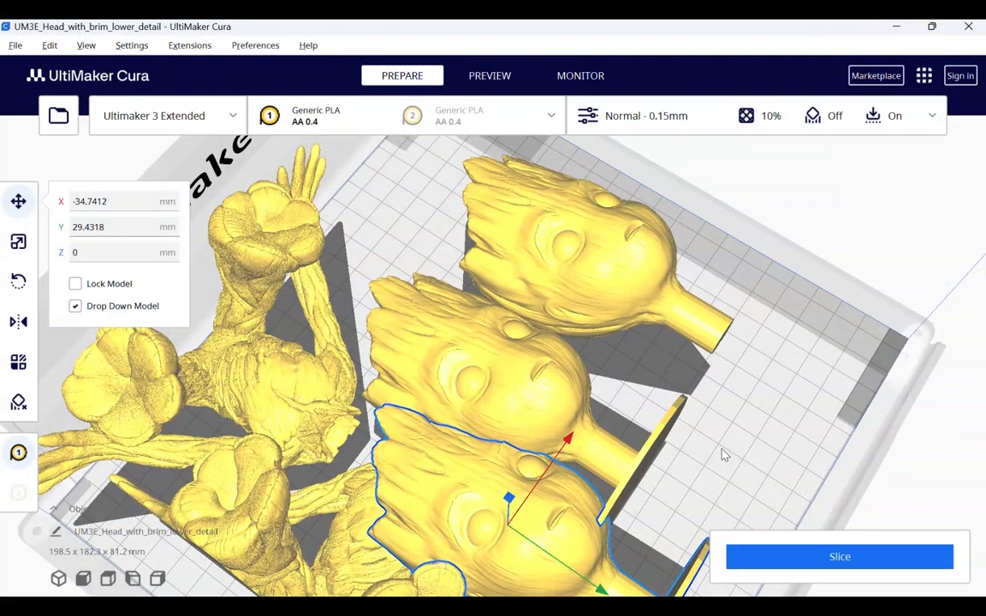
right_click_drag(721, 450, 702, 418)
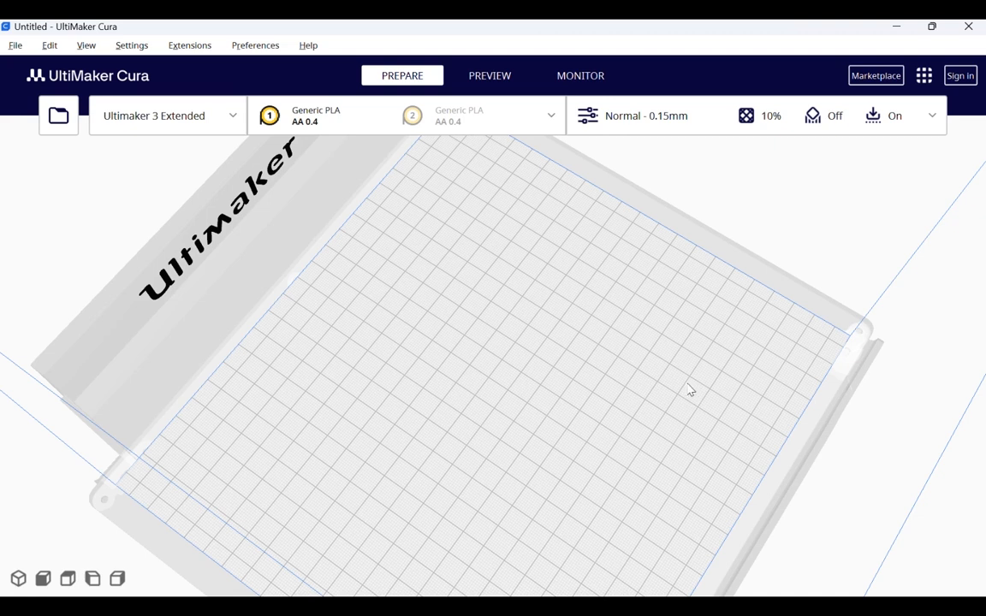
right_click_drag(690, 391, 474, 336)
scroll(552, 367, "down", 3)
Load Body_lower_detail.stl and Head_with_brim_lower_detail.stl onto the build plate
left_click(60, 124)
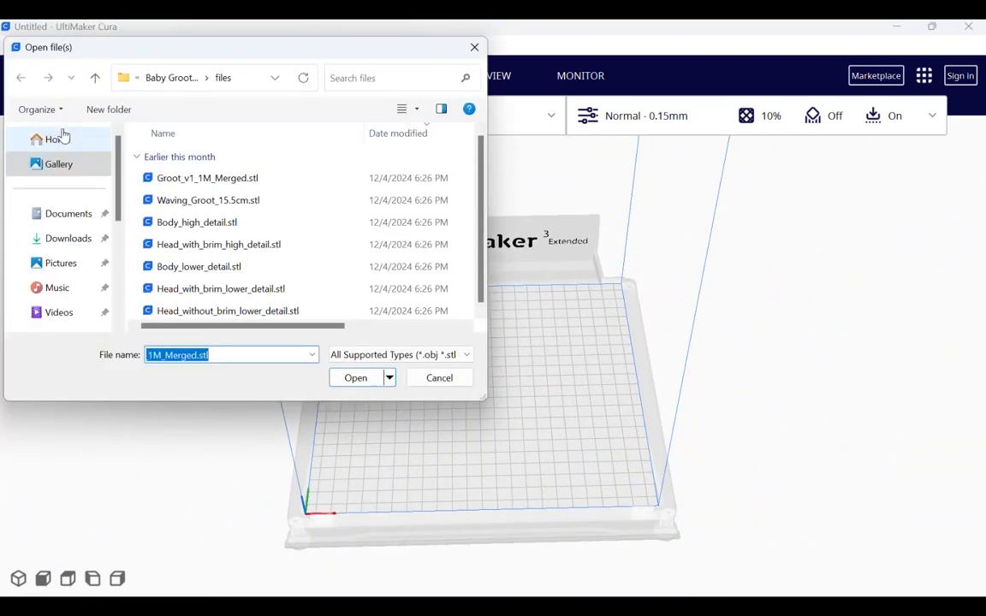
scroll(301, 229, "down", 1)
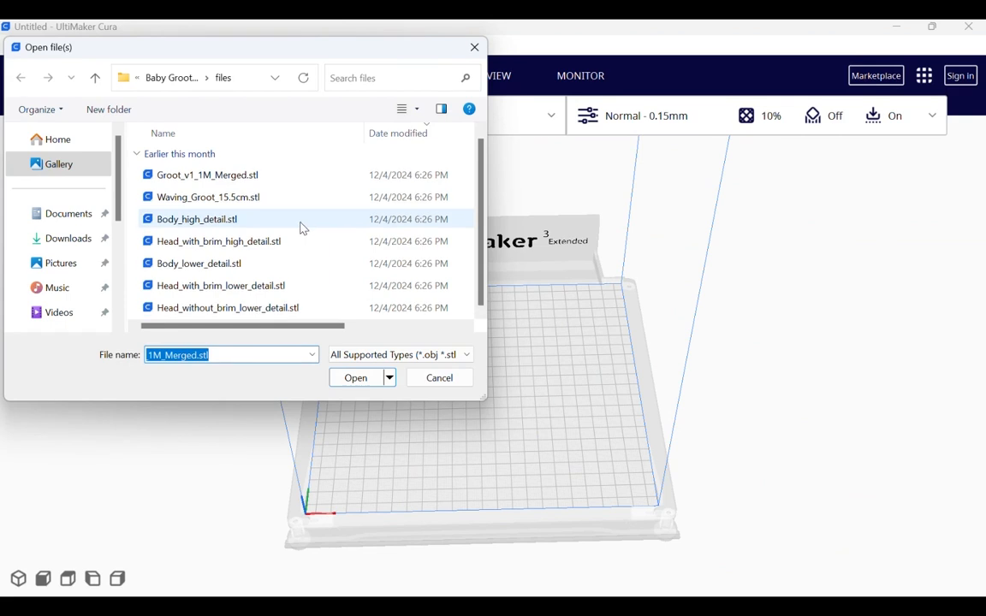
left_click(297, 292)
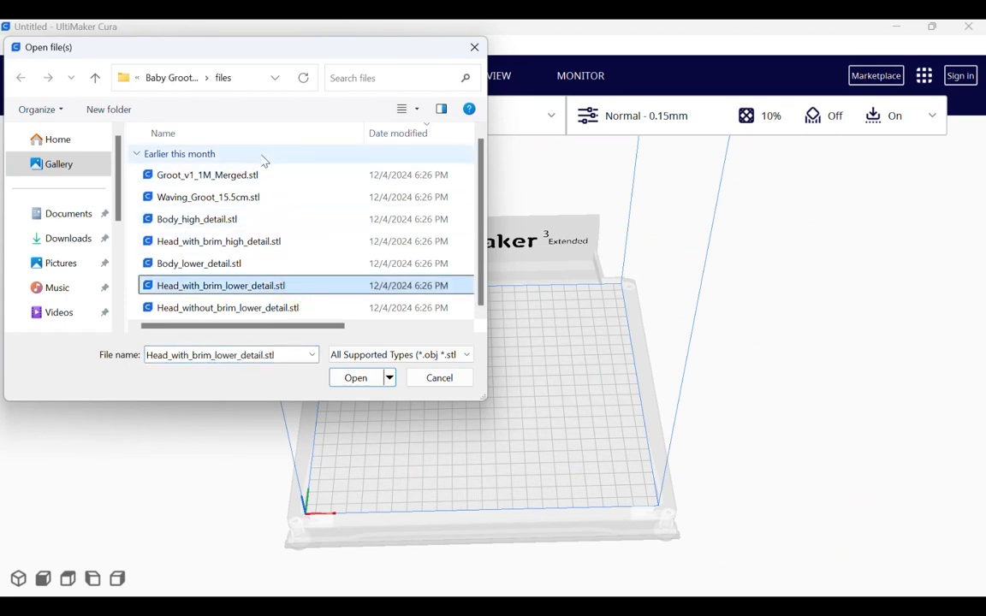
left_click(273, 264, "ctrl")
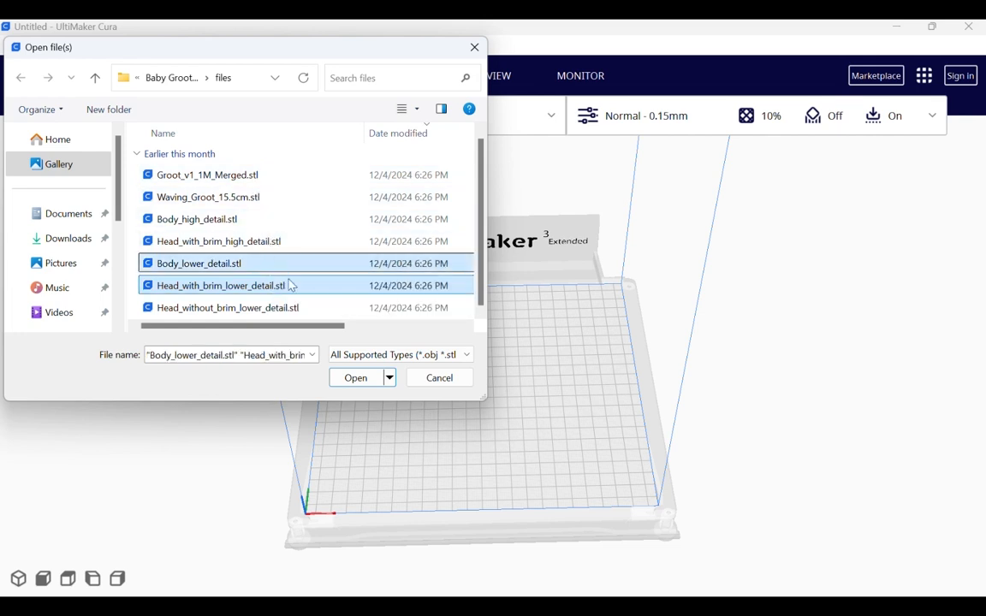
left_click(353, 379)
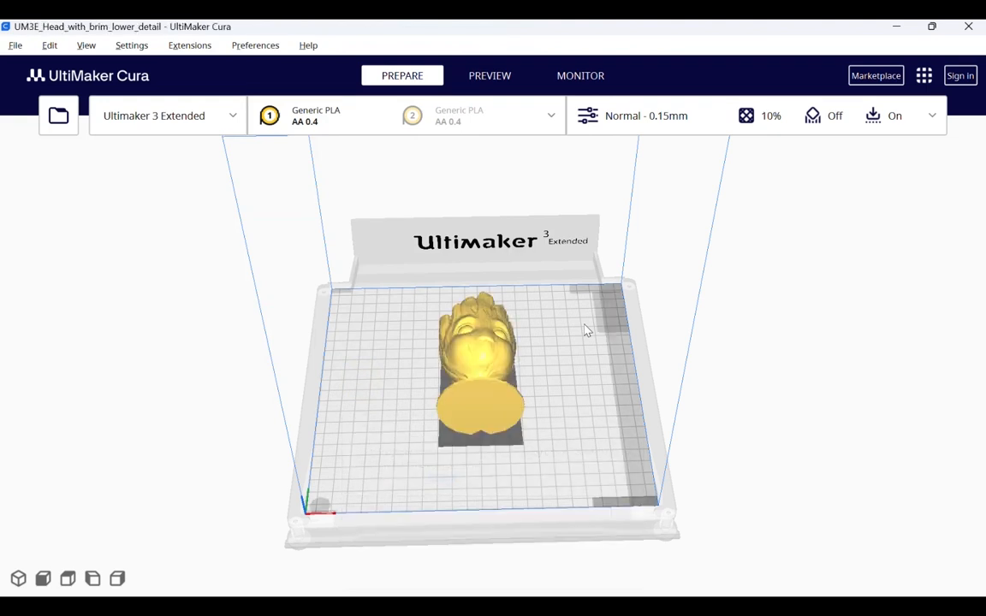
Rotate the brimmed Groot head upright so that it stands on its flat round brim
right_click_drag(570, 393, 410, 363)
left_click(498, 402)
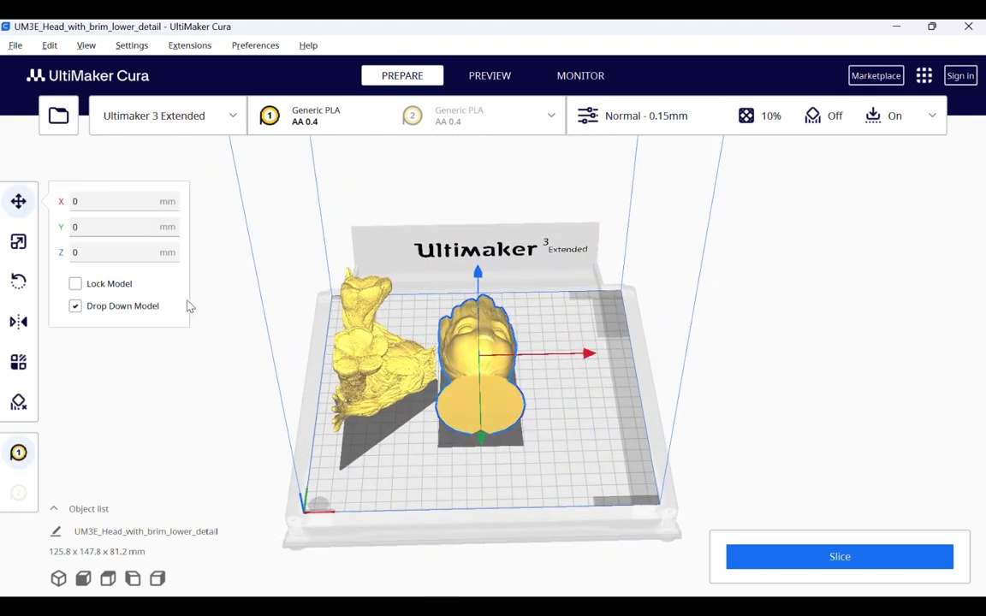
left_click(18, 281)
right_click_drag(579, 459, 726, 427)
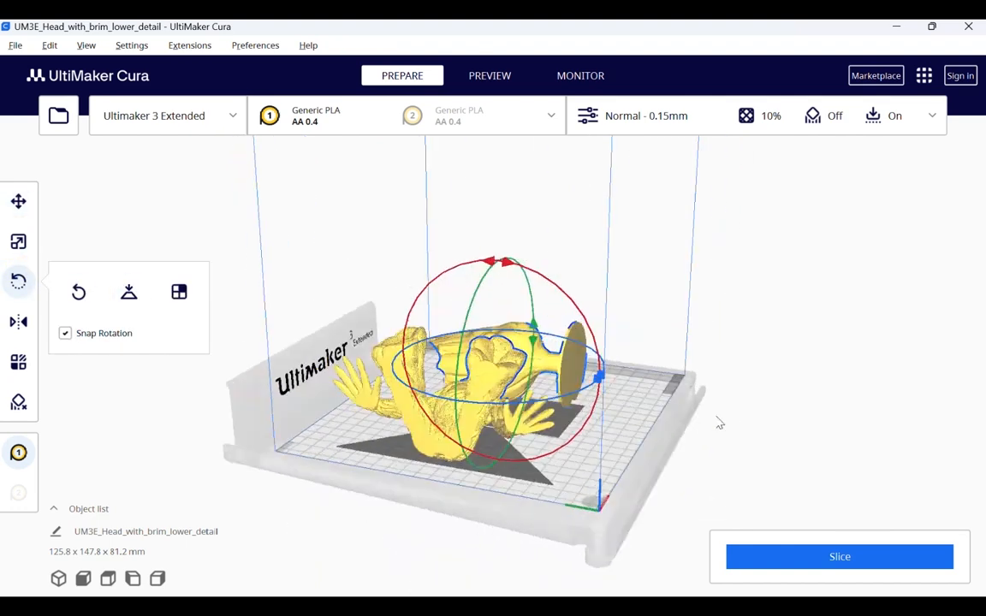
left_click_drag(519, 273, 597, 419)
right_click_drag(629, 412, 419, 387)
Rotate the headless Groot body so that its neck opening points upward
left_click(382, 406)
left_click_drag(496, 353, 334, 315)
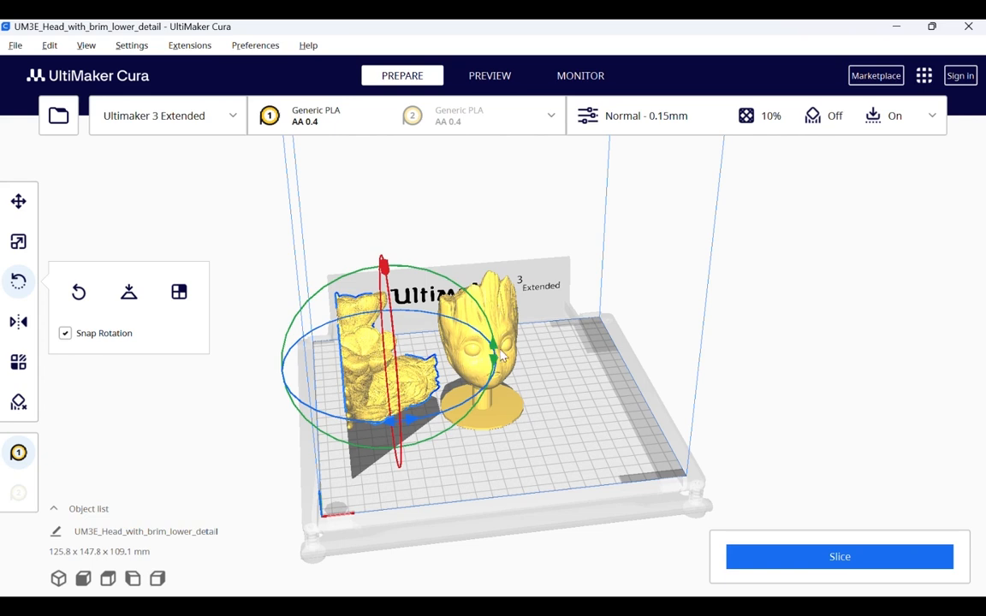
left_click_drag(451, 318, 336, 292)
left_click(552, 432)
scroll(561, 428, "up", 5)
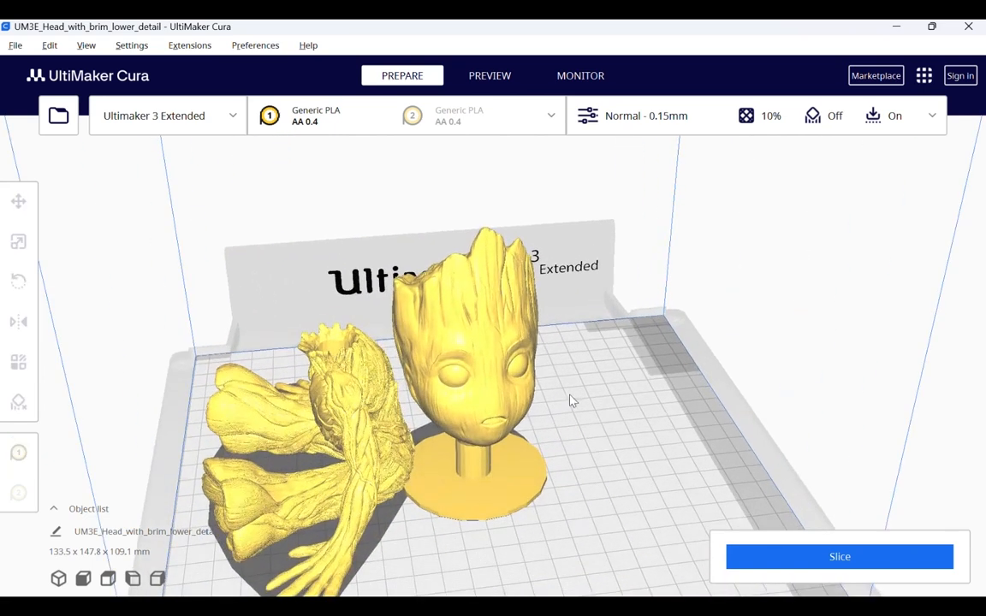
middle_click_drag(570, 396, 485, 141)
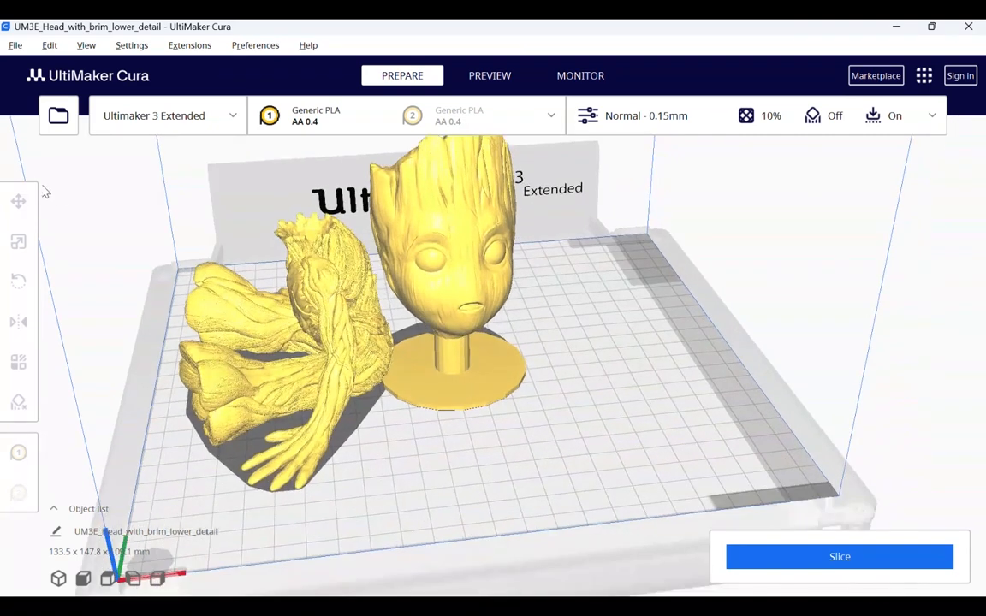
Move the upright head along the positive X axis, well clear of the body
left_click(394, 250)
left_click(18, 201)
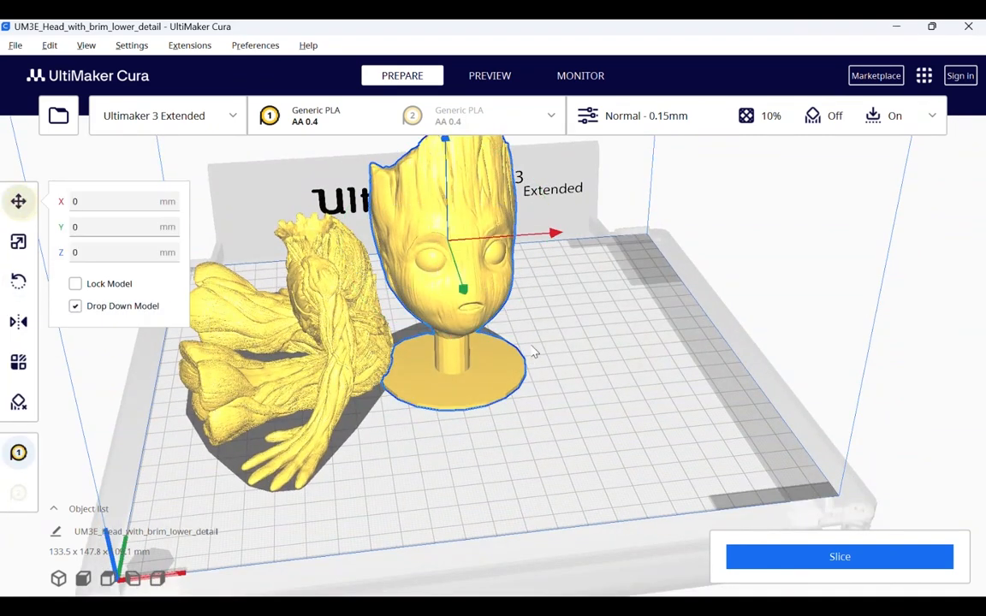
left_click_drag(552, 242, 690, 233)
Turn the seated body about its vertical axis so that its feet face the front of the build plate
left_click(358, 392)
left_click(21, 275)
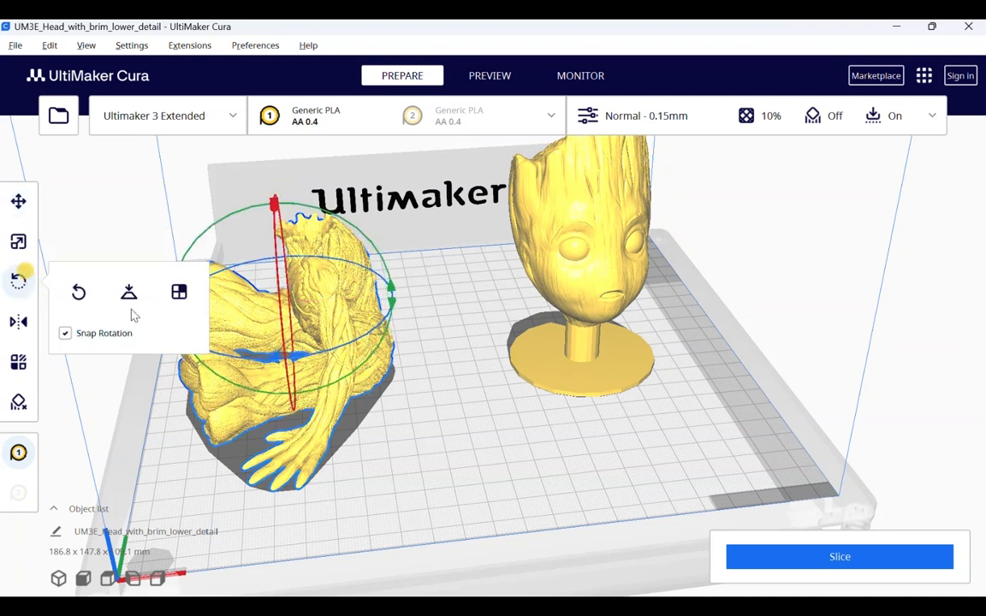
left_click_drag(287, 373, 467, 274)
left_click_drag(459, 247, 387, 192)
Move the seated body along the X axis to about X -40 mm, next to the head, and inspect the arrangement
left_click(11, 195)
left_click_drag(402, 306, 462, 305)
scroll(572, 443, "down", 2)
right_click_drag(572, 444, 544, 384)
right_click_drag(528, 322, 541, 389)
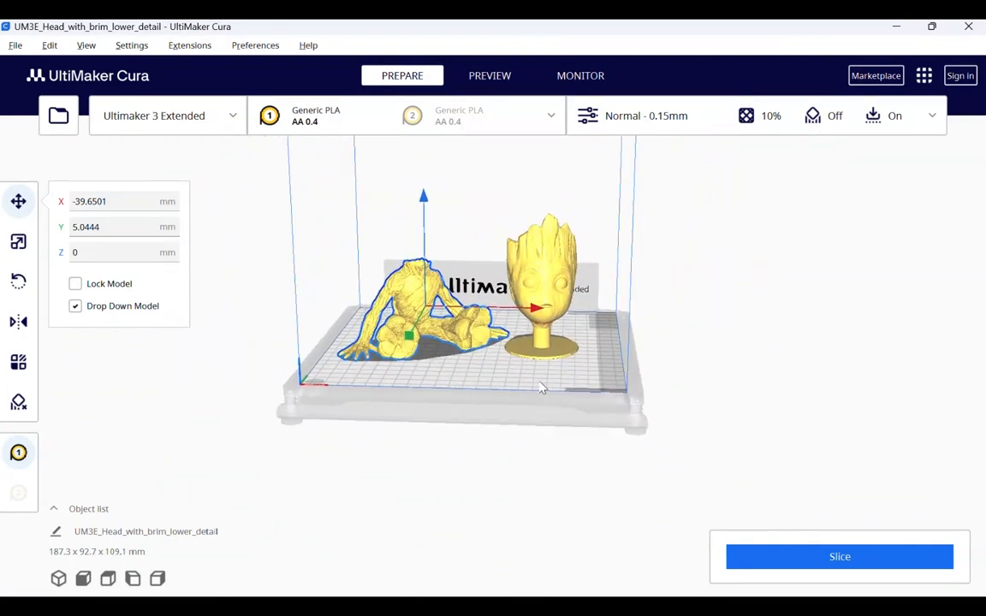
scroll(541, 390, "up", 5)
right_click_drag(537, 470, 691, 430)
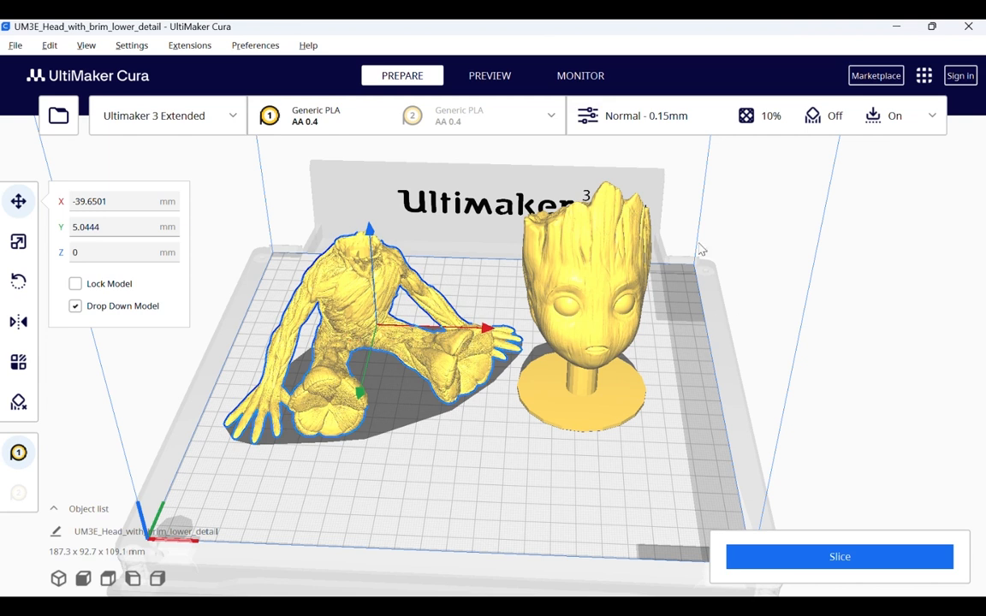
Examine the Quality, Walls and Top/Bottom values in the print settings
left_click(706, 125)
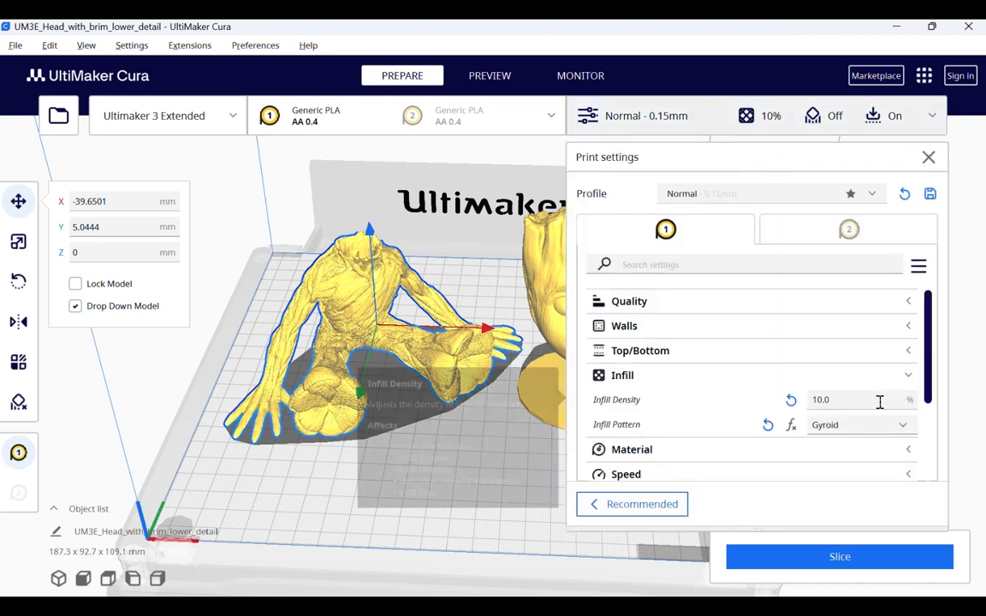
left_click(909, 301)
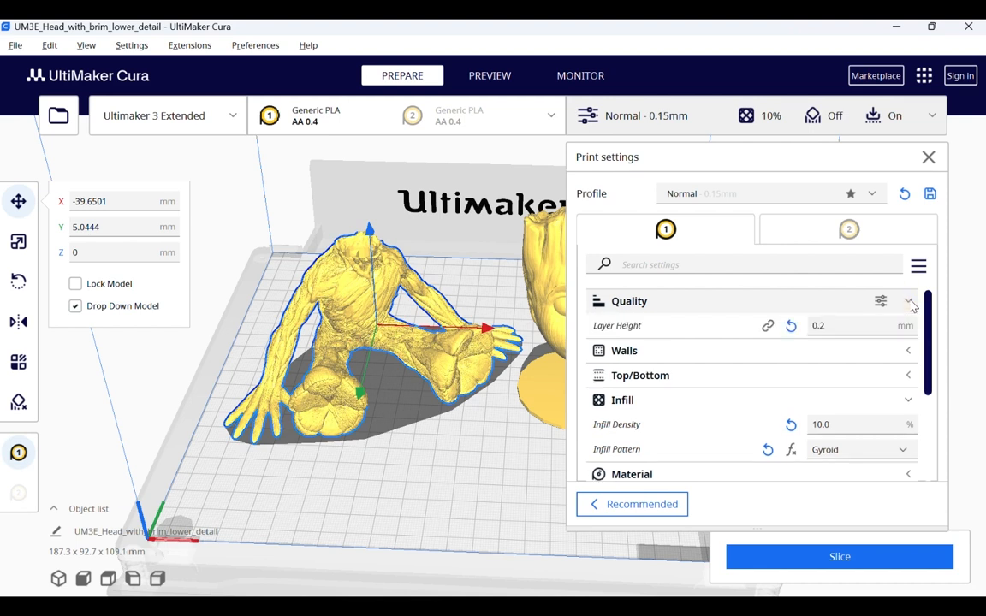
mouse_move(843, 327)
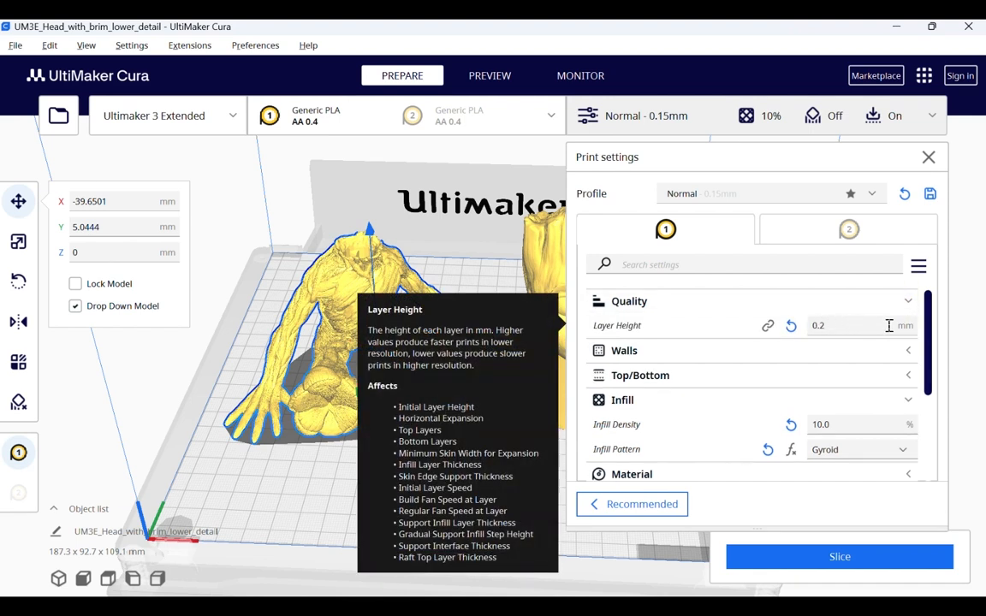
left_click(909, 301)
left_click(909, 326)
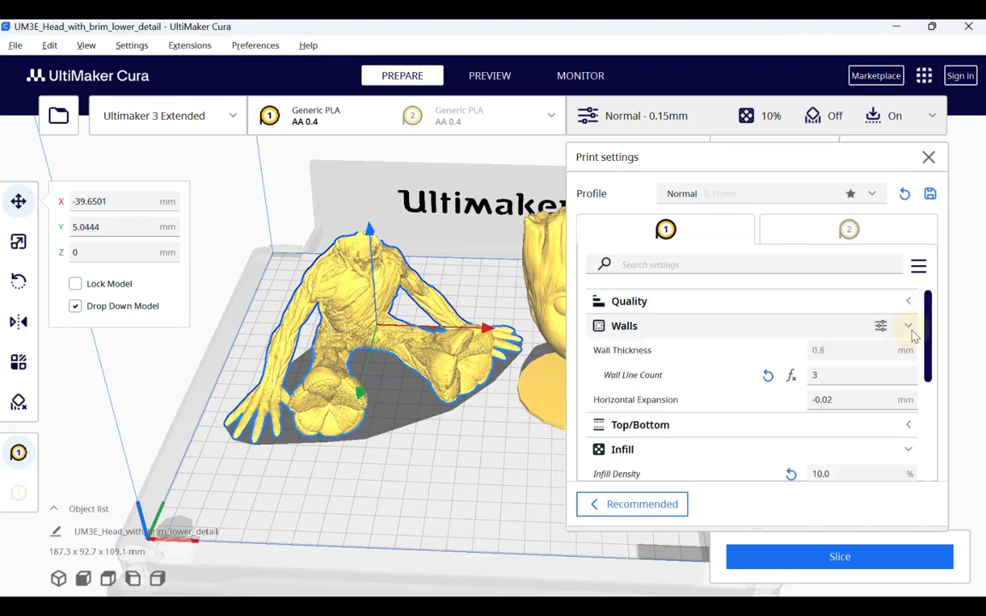
left_click(909, 328)
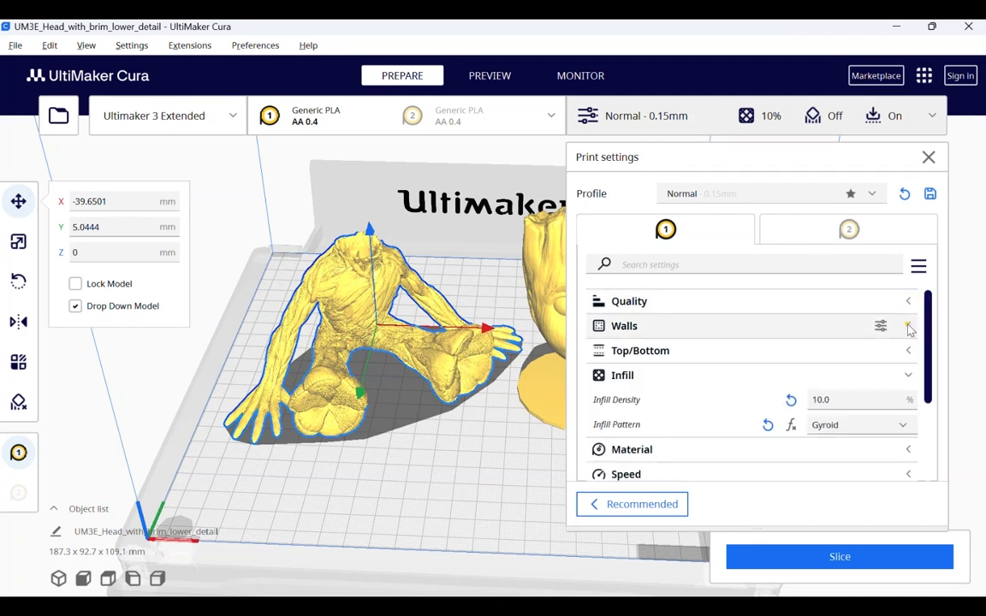
left_click(909, 350)
scroll(909, 334, "down", 1)
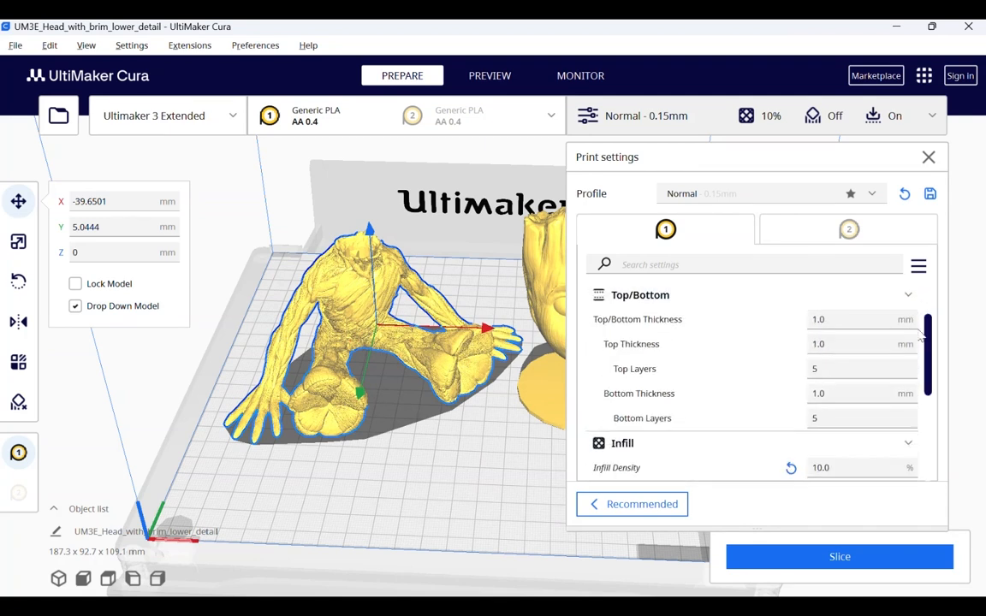
left_click(909, 296)
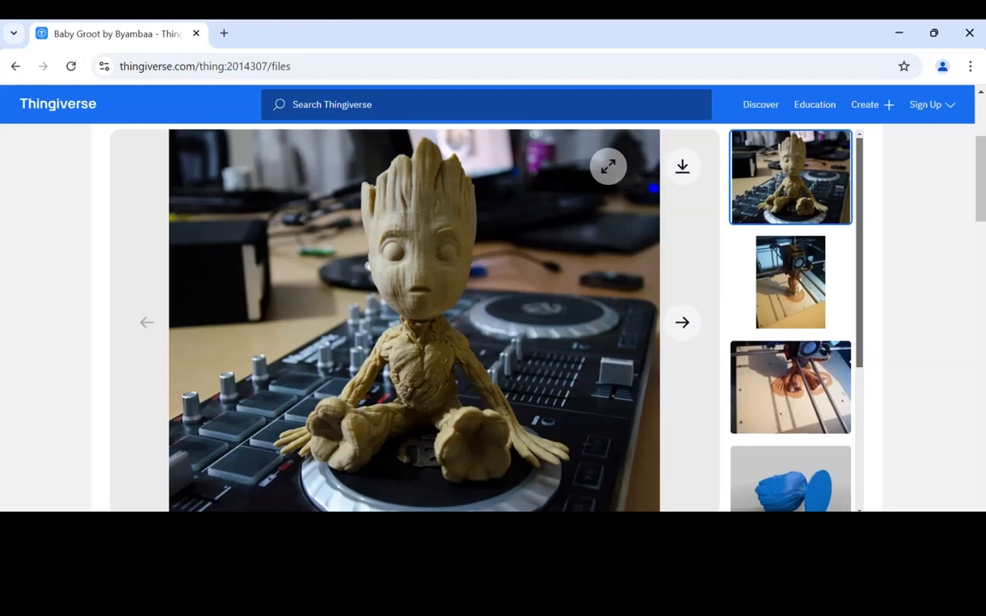
Switch to the Baby Groot page on Thingiverse and read the model's description and recommended print settings
scroll(700, 493, "down", 15)
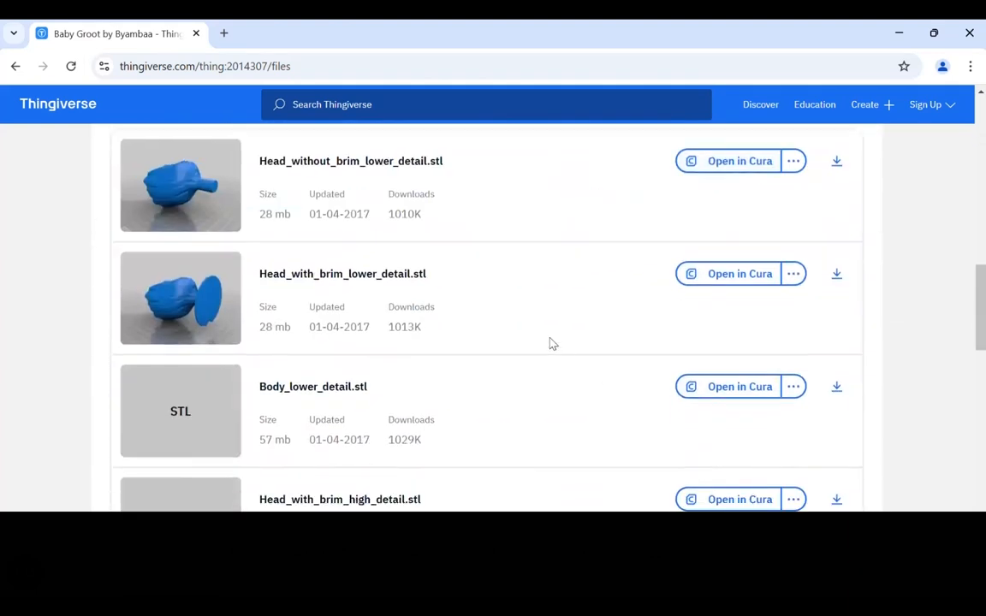
scroll(565, 351, "up", 3)
left_click(172, 208)
scroll(577, 325, "down", 2)
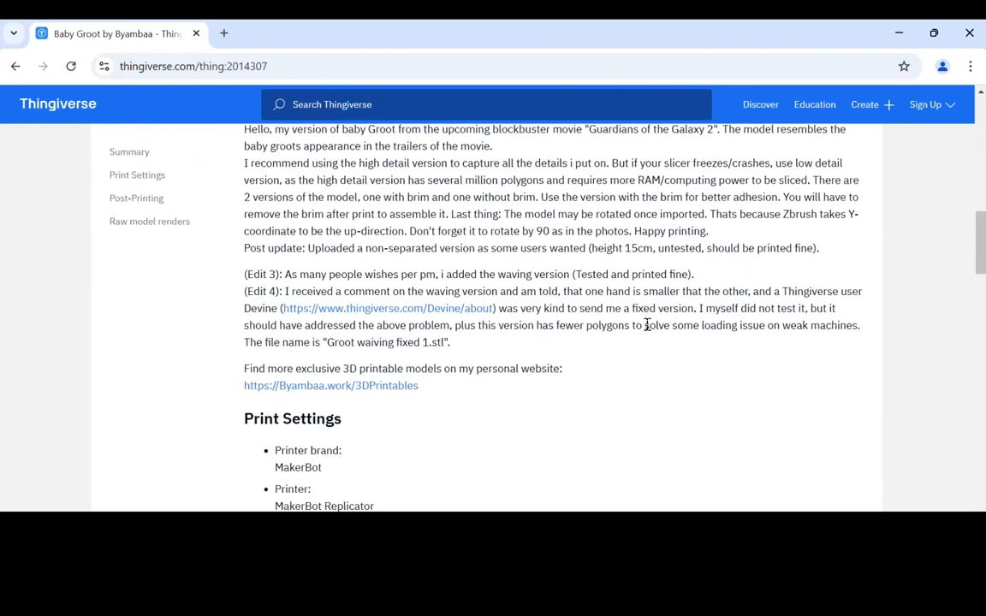
scroll(647, 325, "down", 4)
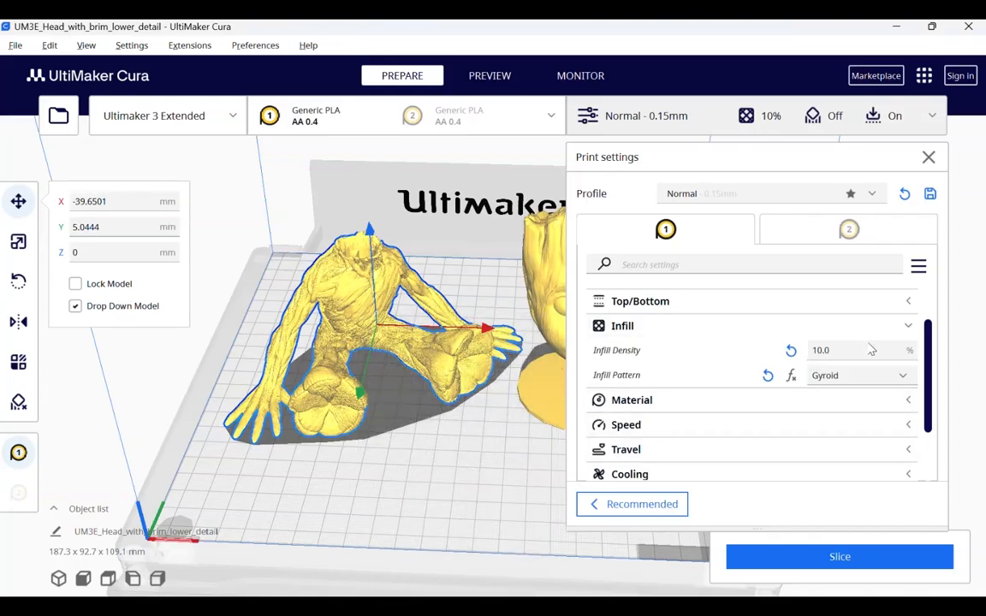
Switch back to UltiMaker Cura and set the infill density to 20%
double_click(815, 353)
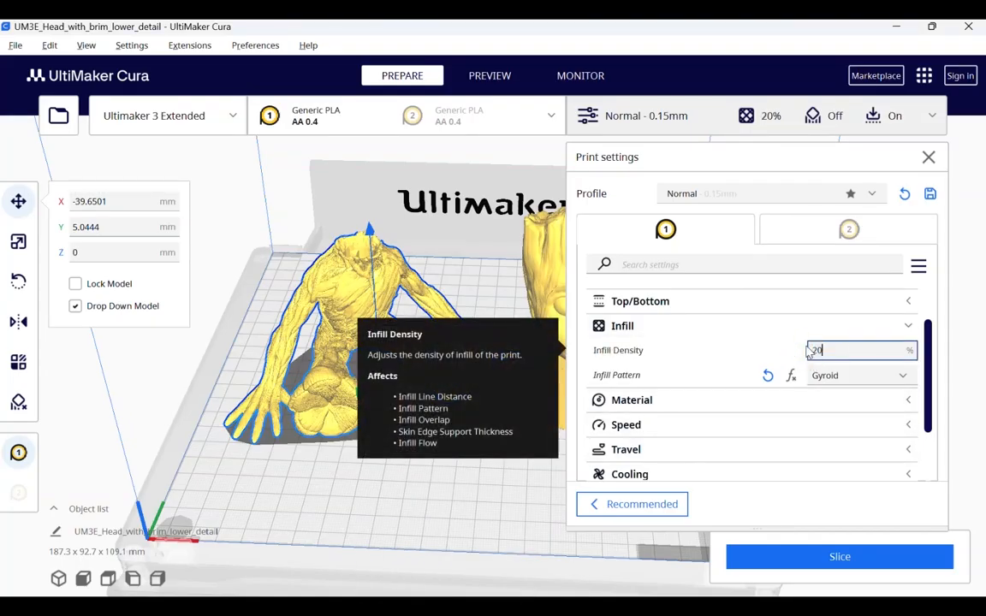
left_click(905, 326)
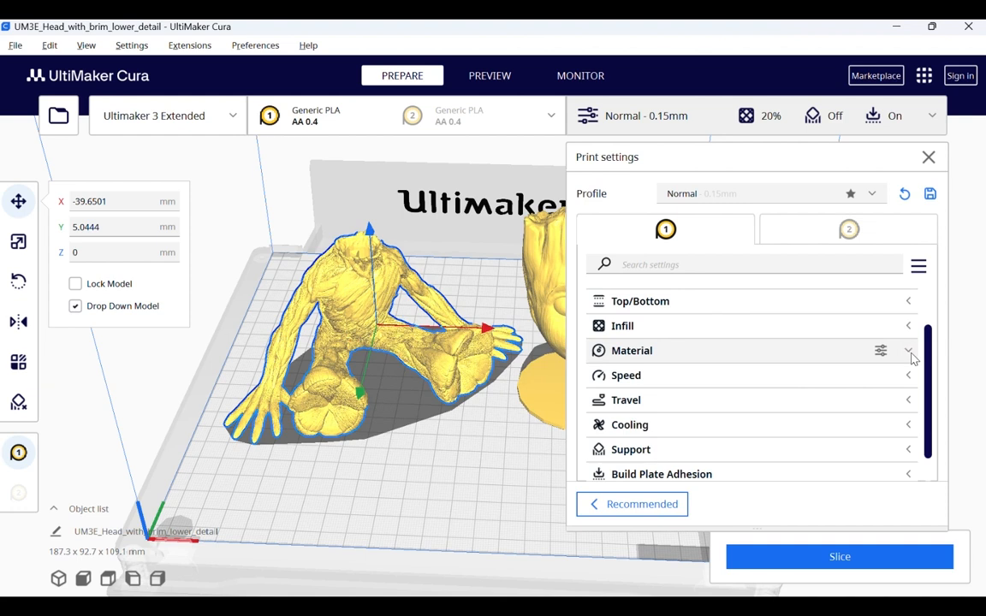
Examine the Material, Speed, Travel and Cooling values in the print settings
left_click(909, 352)
left_click(910, 353)
left_click(910, 377)
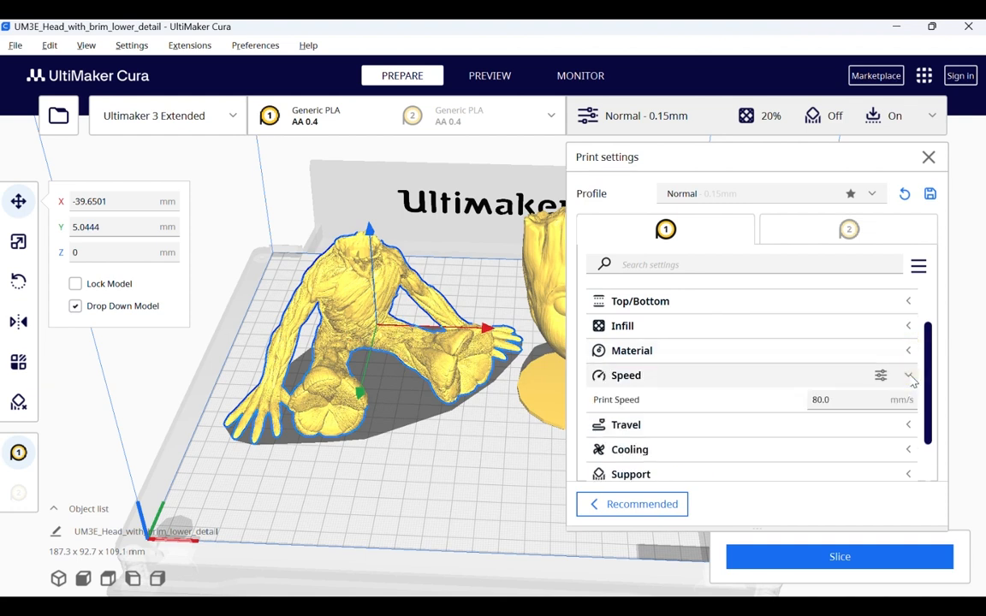
left_click(910, 377)
left_click(909, 400)
scroll(909, 403, "down", 2)
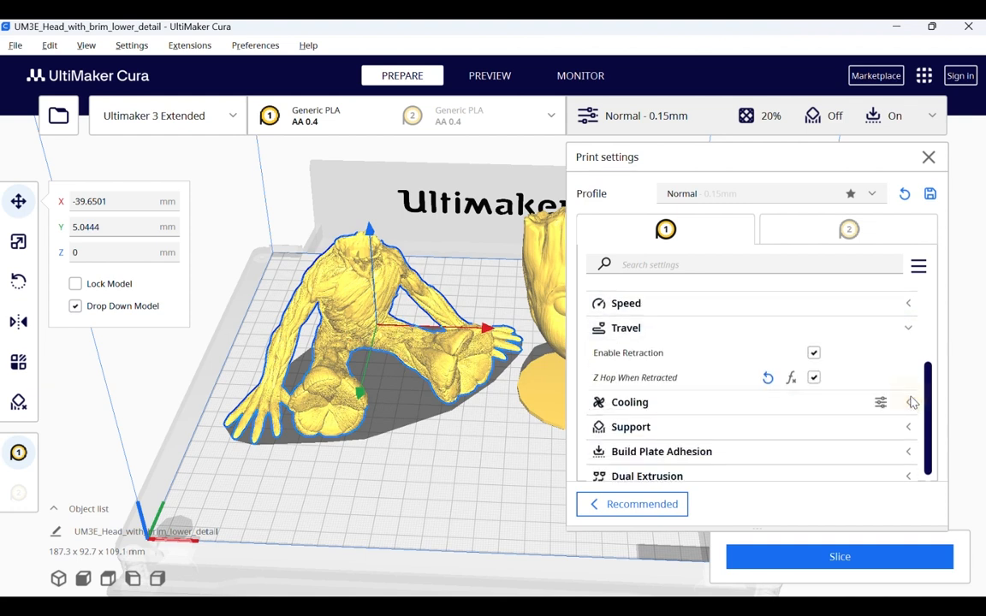
left_click(910, 324)
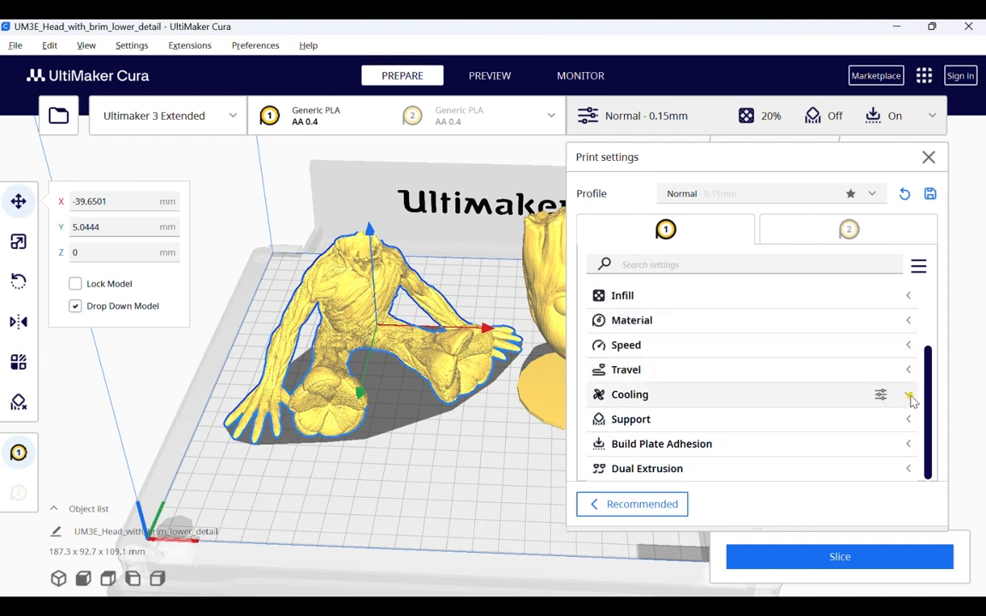
left_click(909, 394)
scroll(918, 377, "down", 1)
left_click(911, 345)
Check the Generate Support option in the Support print settings
left_click(909, 419)
scroll(908, 423, "down", 1)
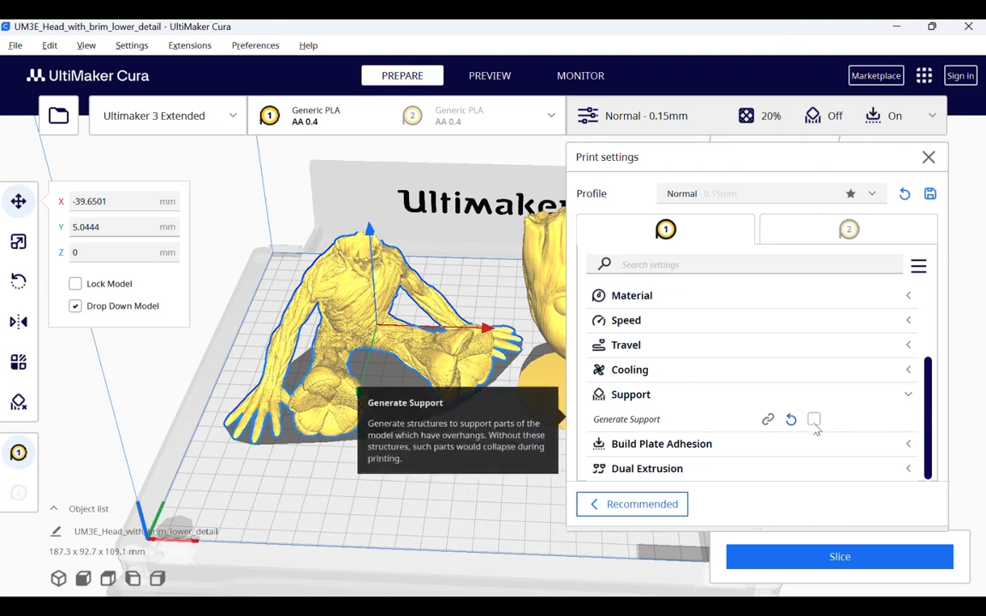
left_click(907, 394)
Set the build plate adhesion type to None and close the print settings
left_click(907, 444)
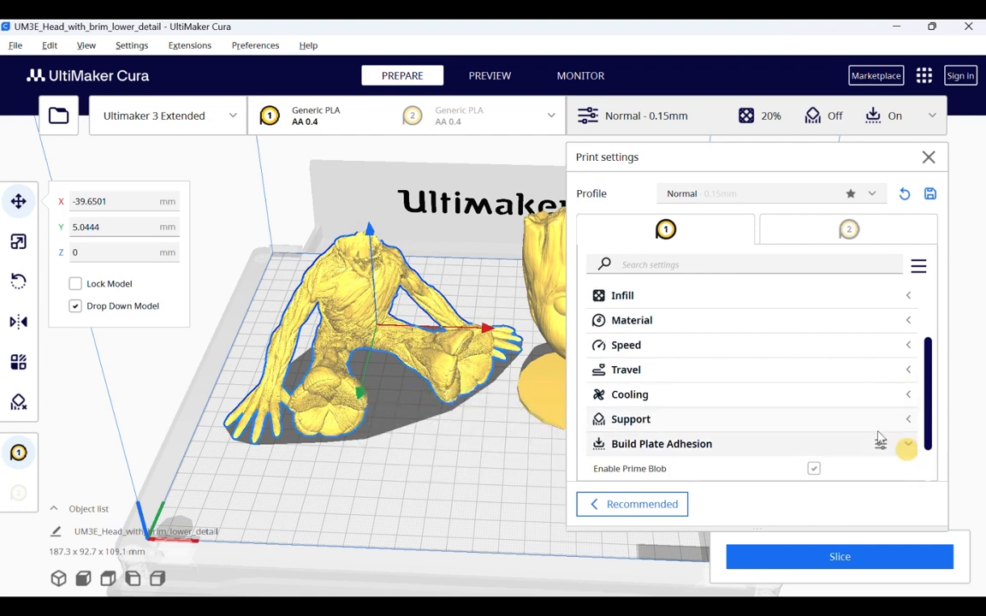
scroll(854, 427, "down", 1)
mouse_move(886, 424)
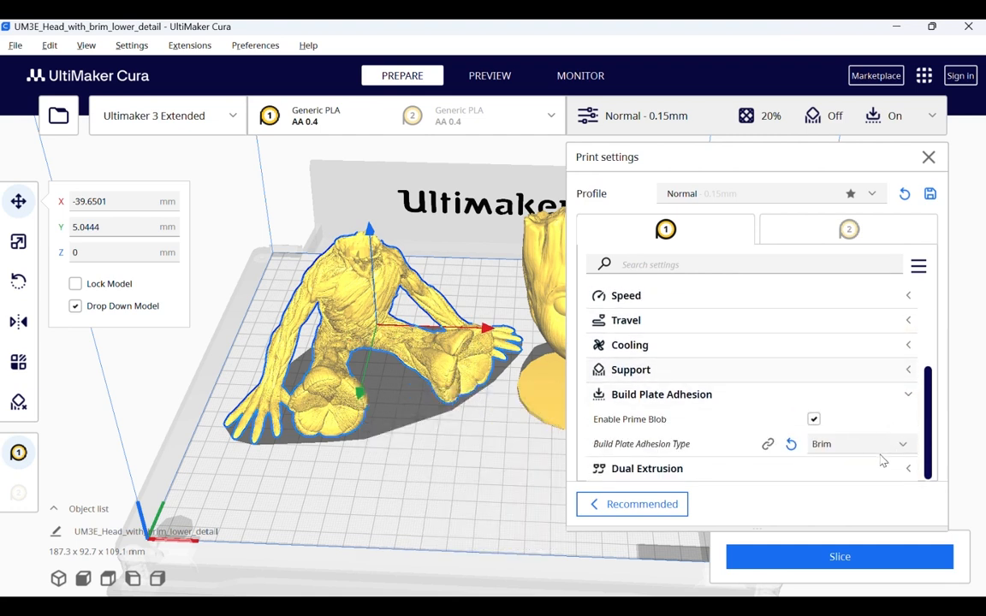
left_click(871, 444)
left_click(861, 528)
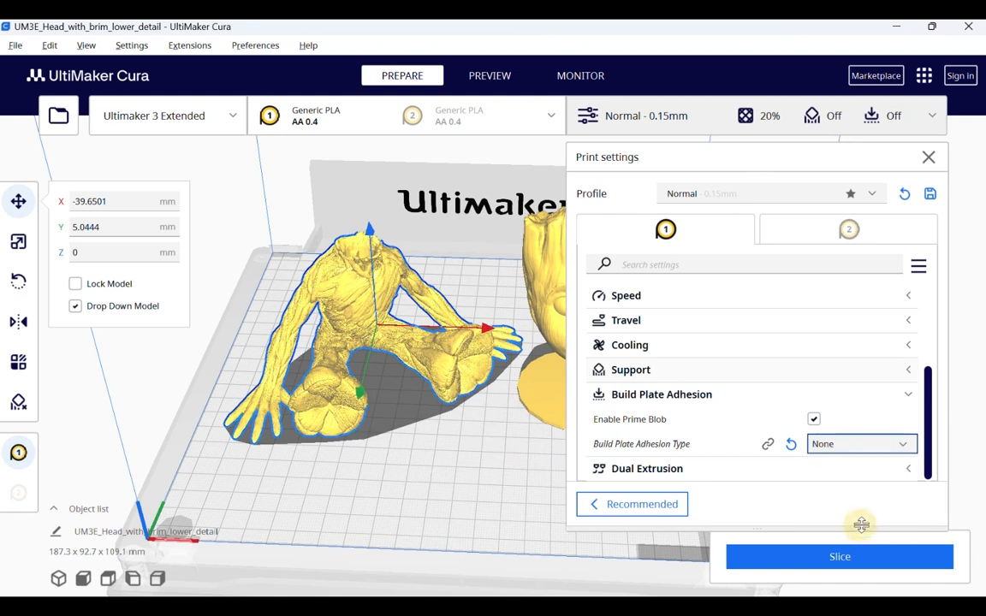
left_click(877, 395)
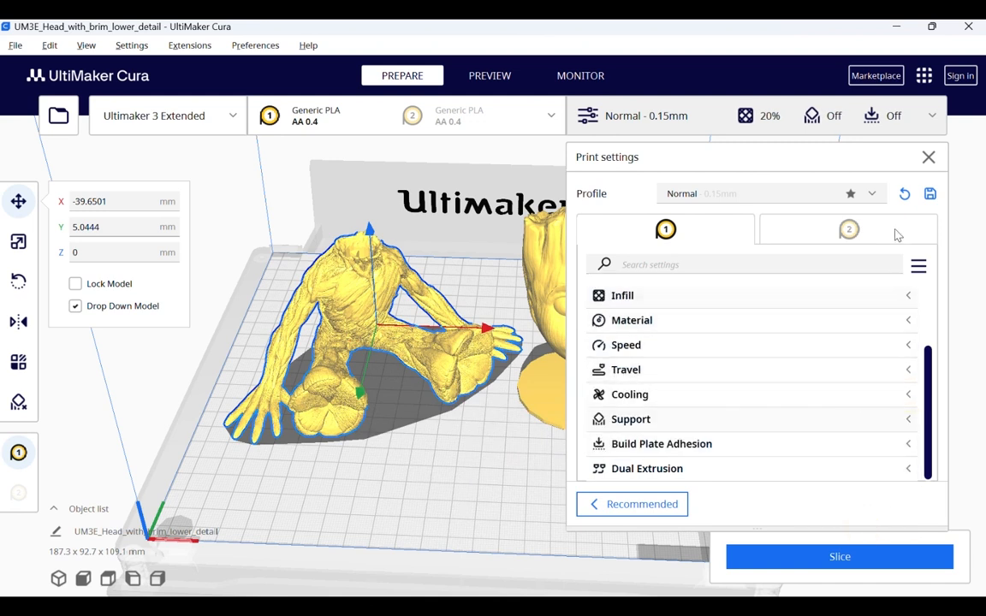
left_click(929, 156)
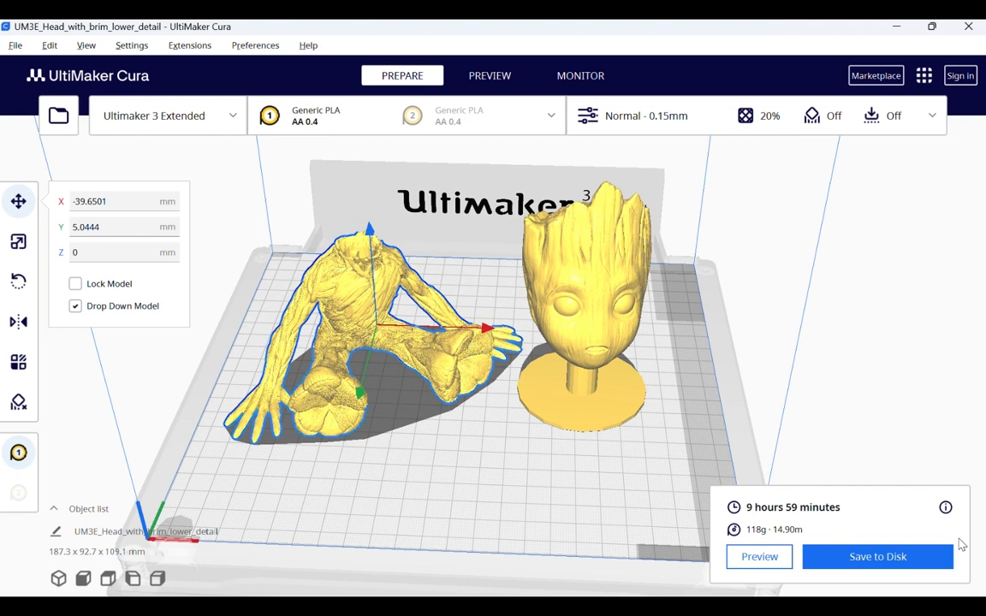
Preview the sliced body and head, examining their internal infill at layers 387 and 187 before restoring the view to layer 545
left_click(759, 557)
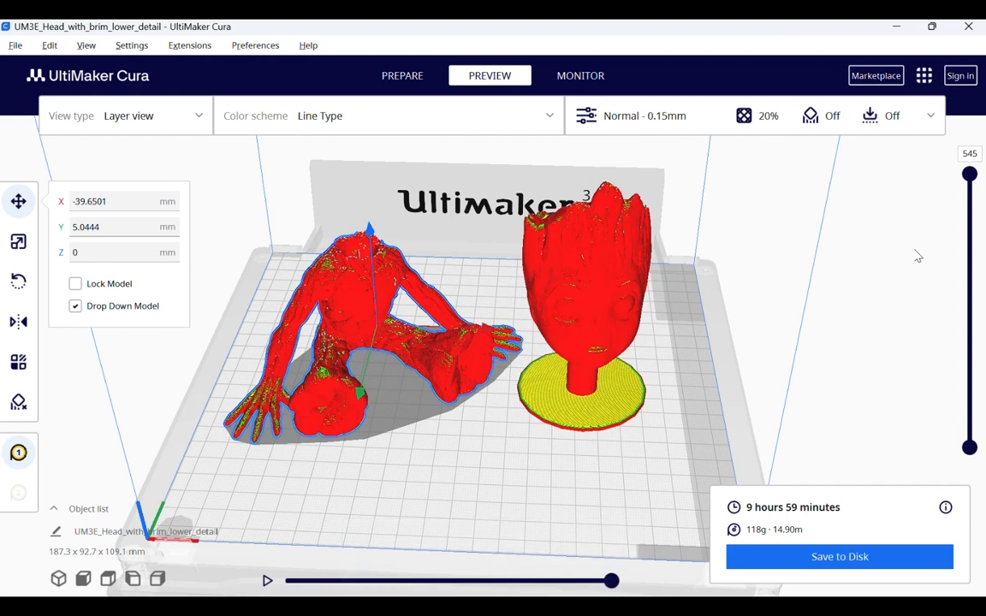
left_click_drag(970, 212, 971, 259)
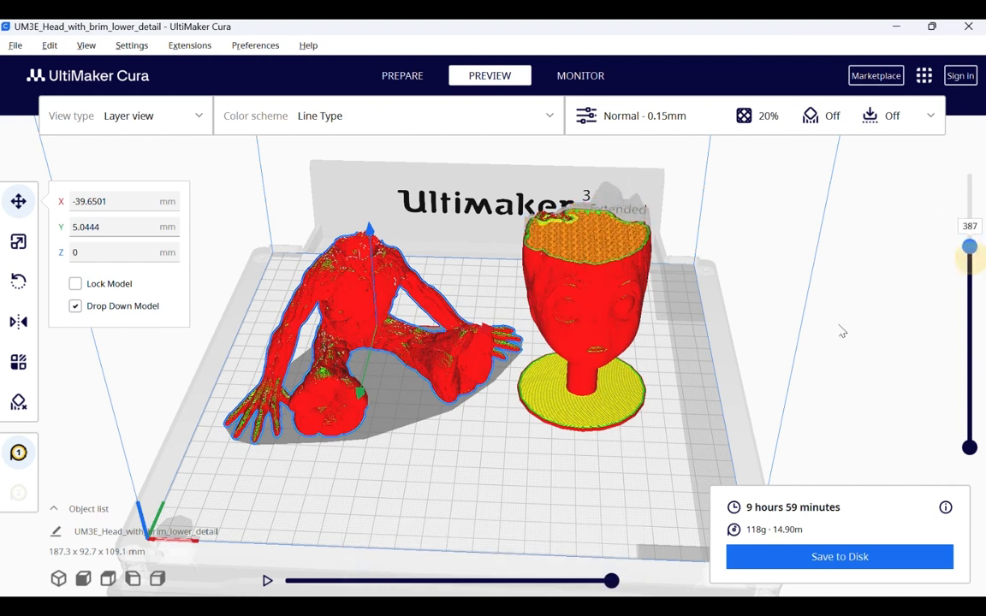
scroll(829, 335, "up", 5)
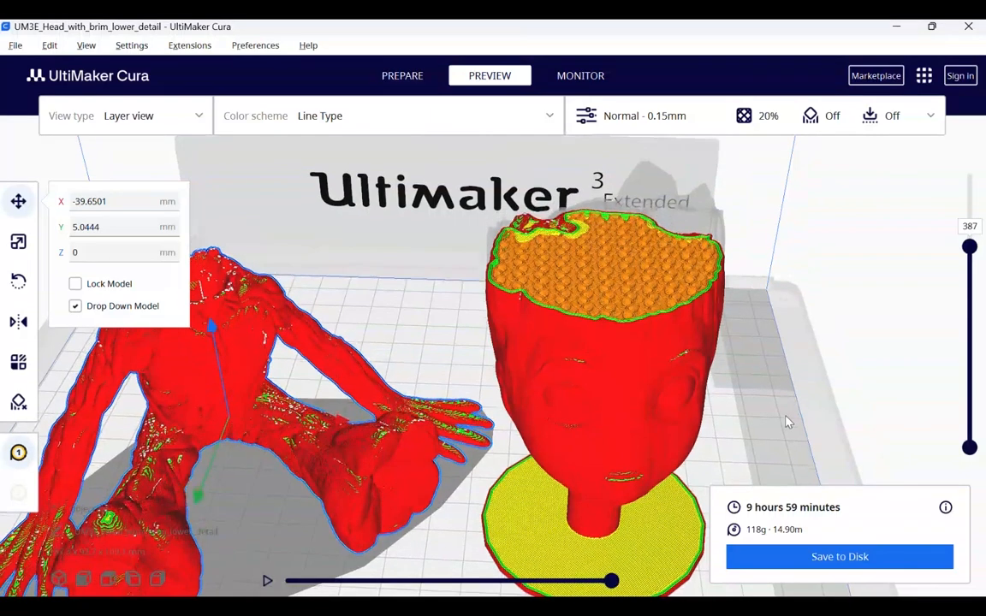
right_click_drag(787, 421, 917, 297)
left_click_drag(973, 257, 966, 360)
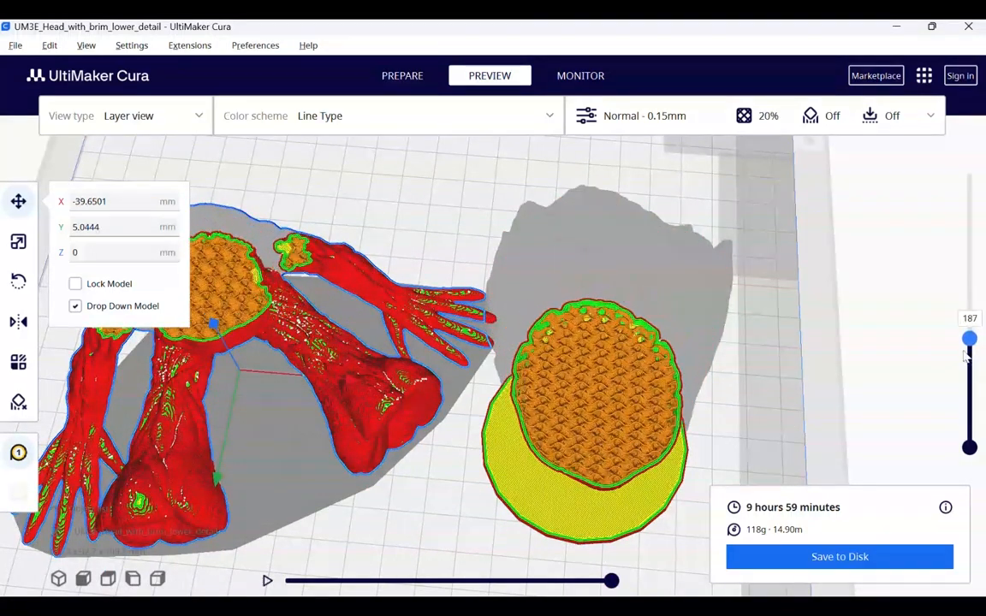
right_click_drag(802, 344, 605, 367)
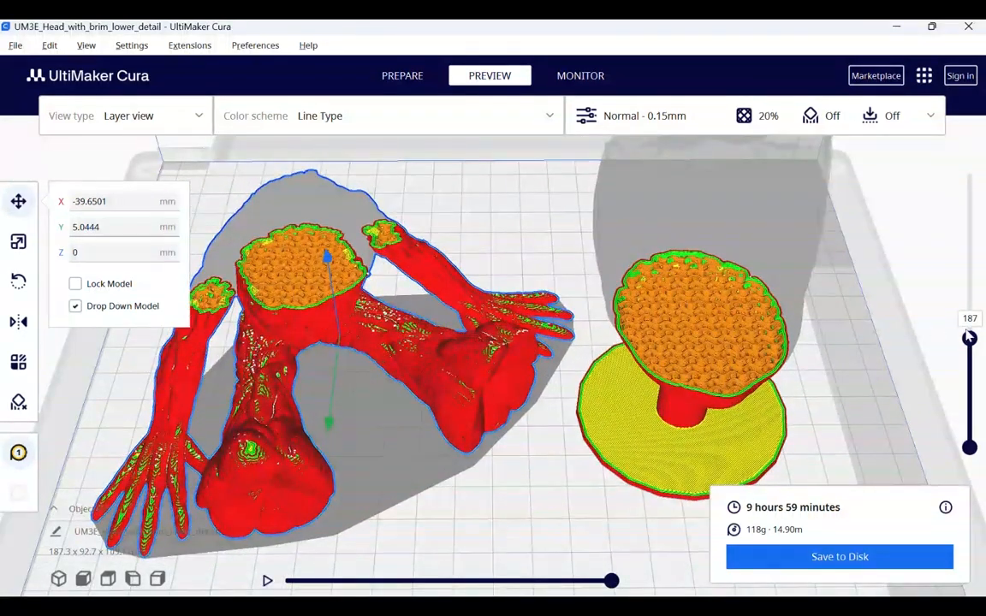
left_click_drag(970, 340, 976, 132)
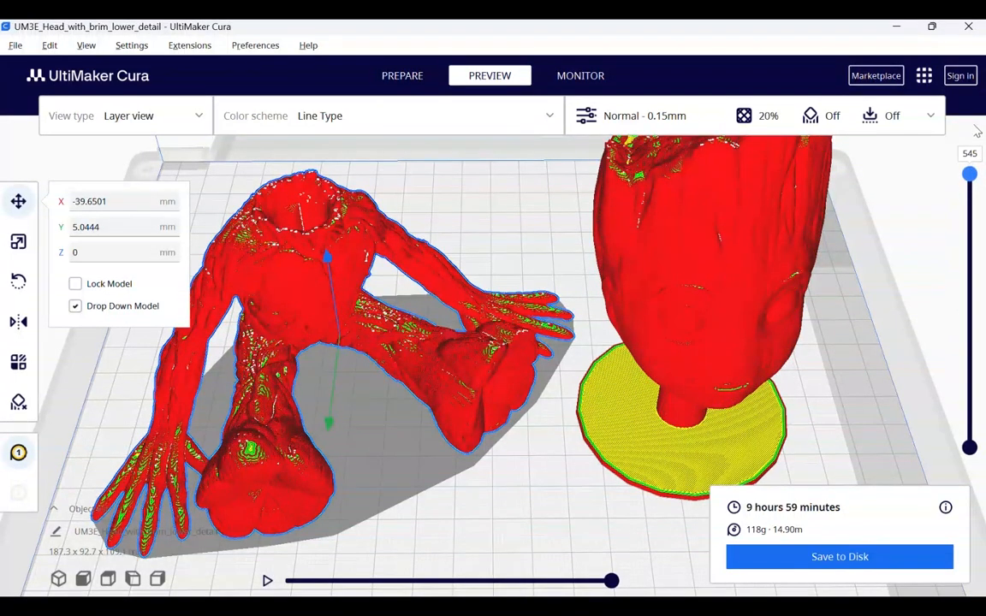
scroll(901, 270, "down", 3)
right_click_drag(888, 327, 864, 305)
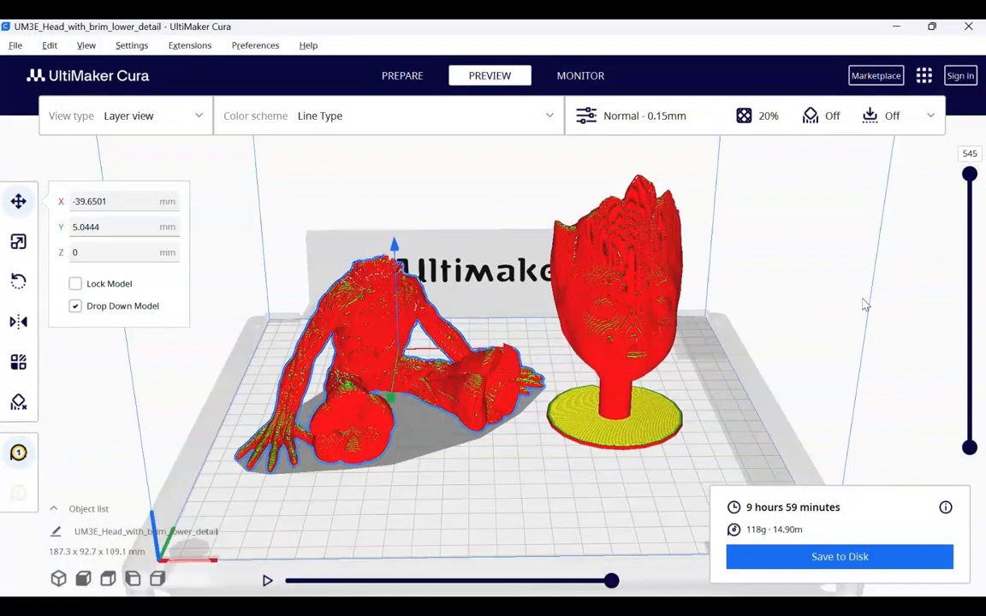